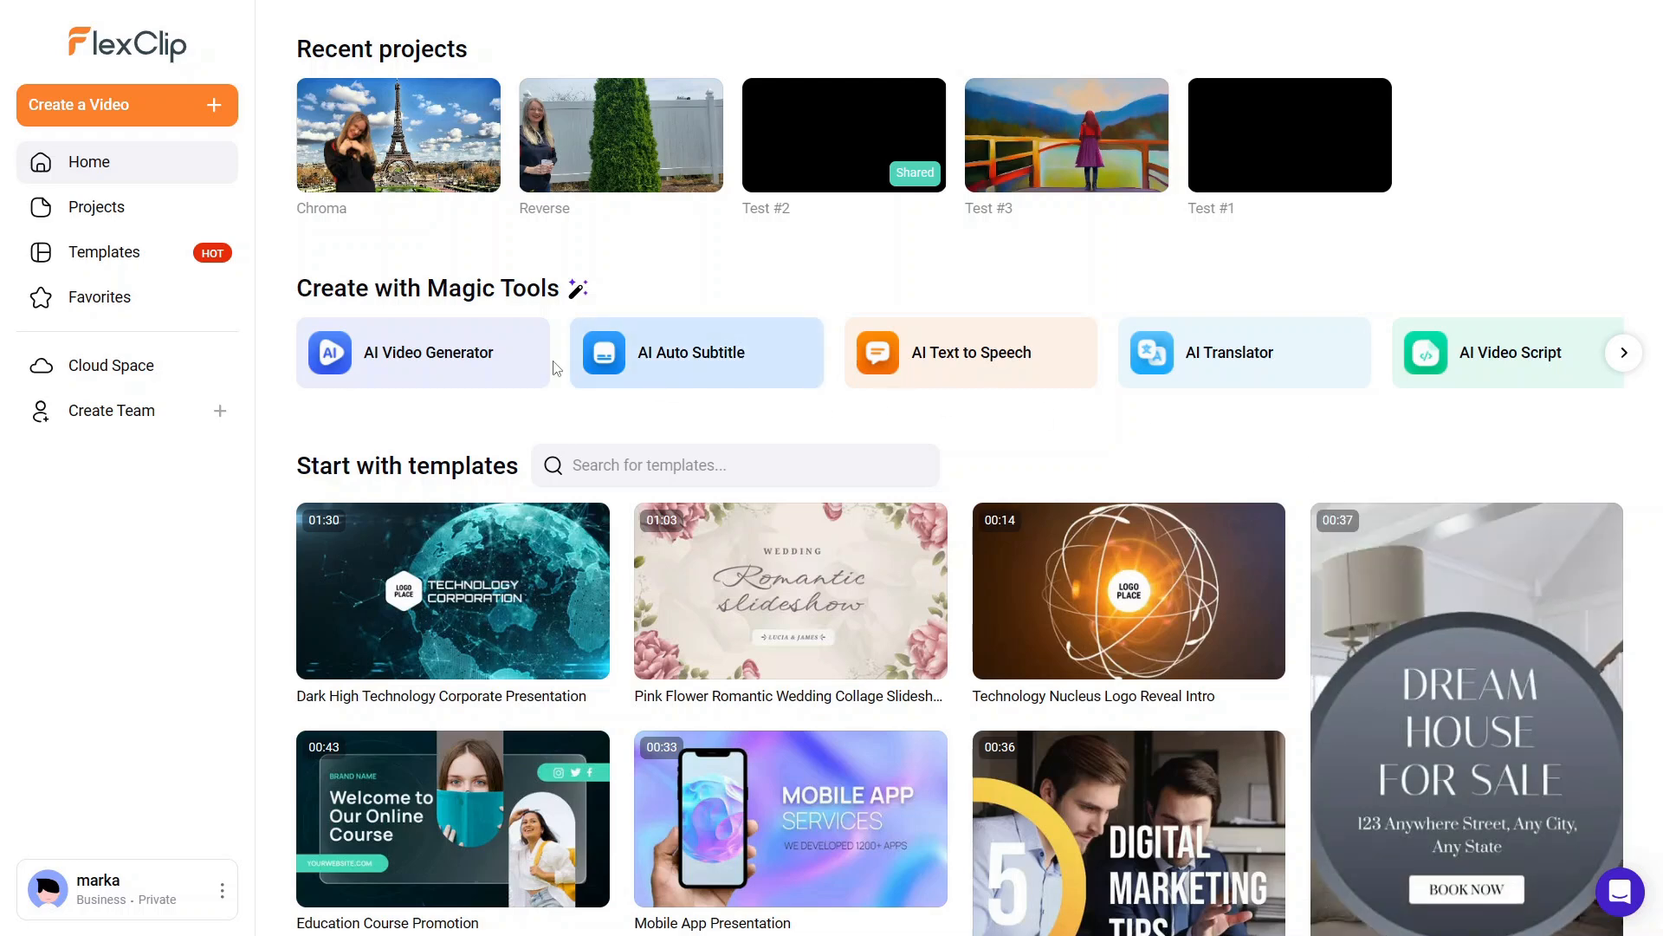
Create a new 16:9 video project and upload the Water MP4 from the 123 folder.
click(156, 127)
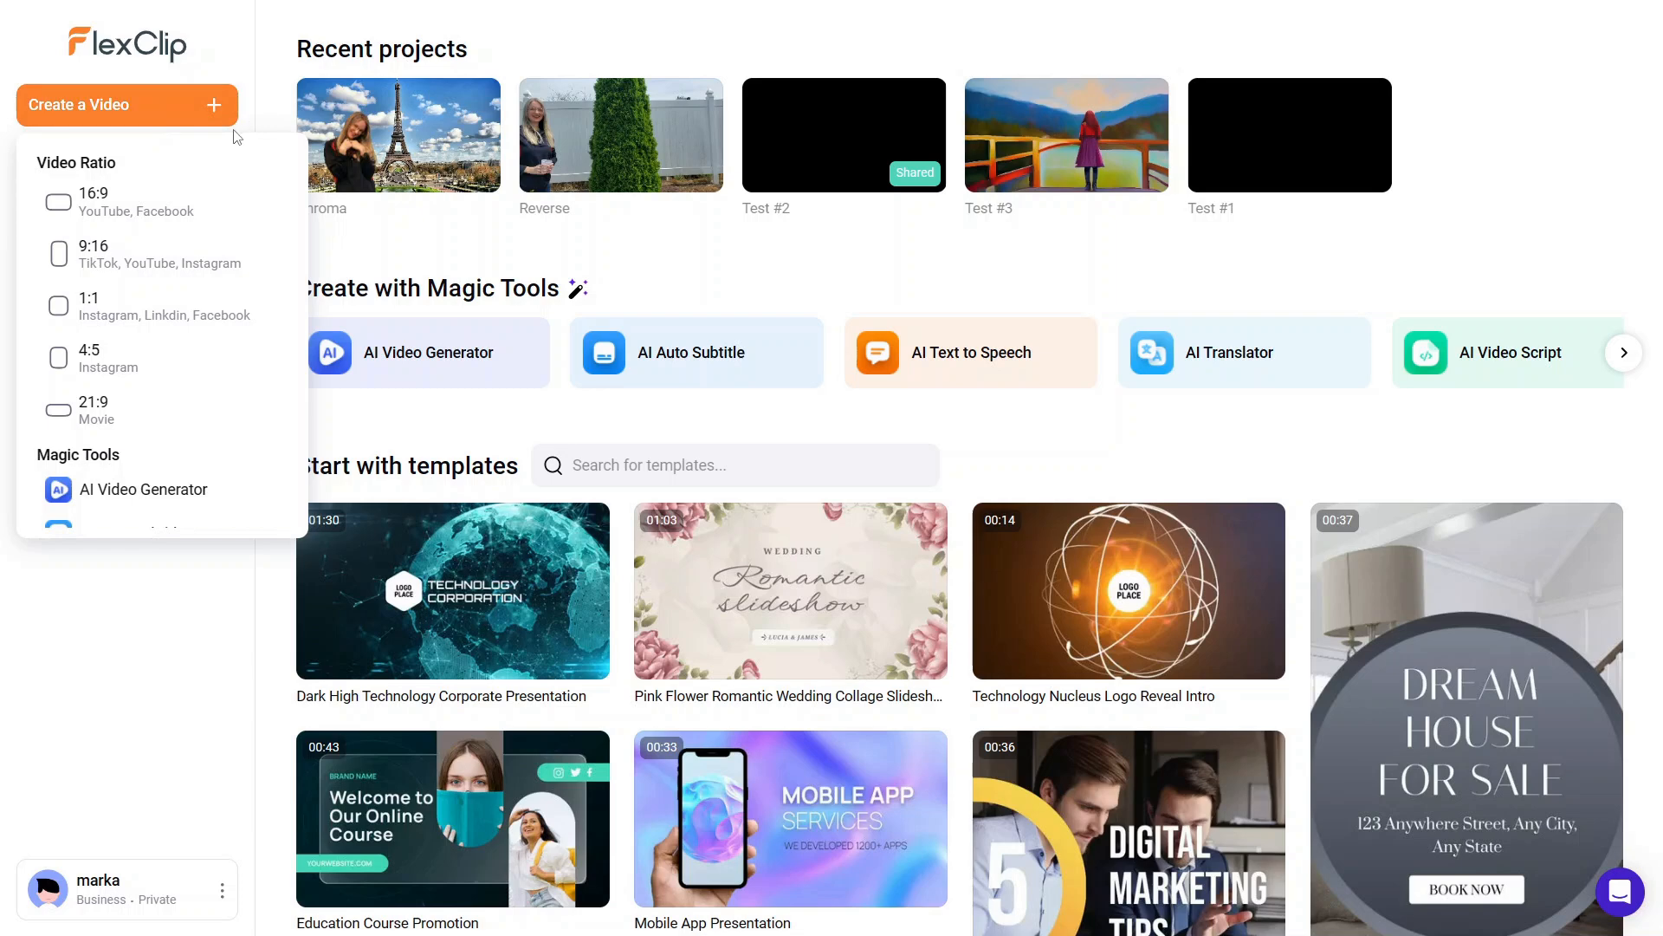
click(127, 199)
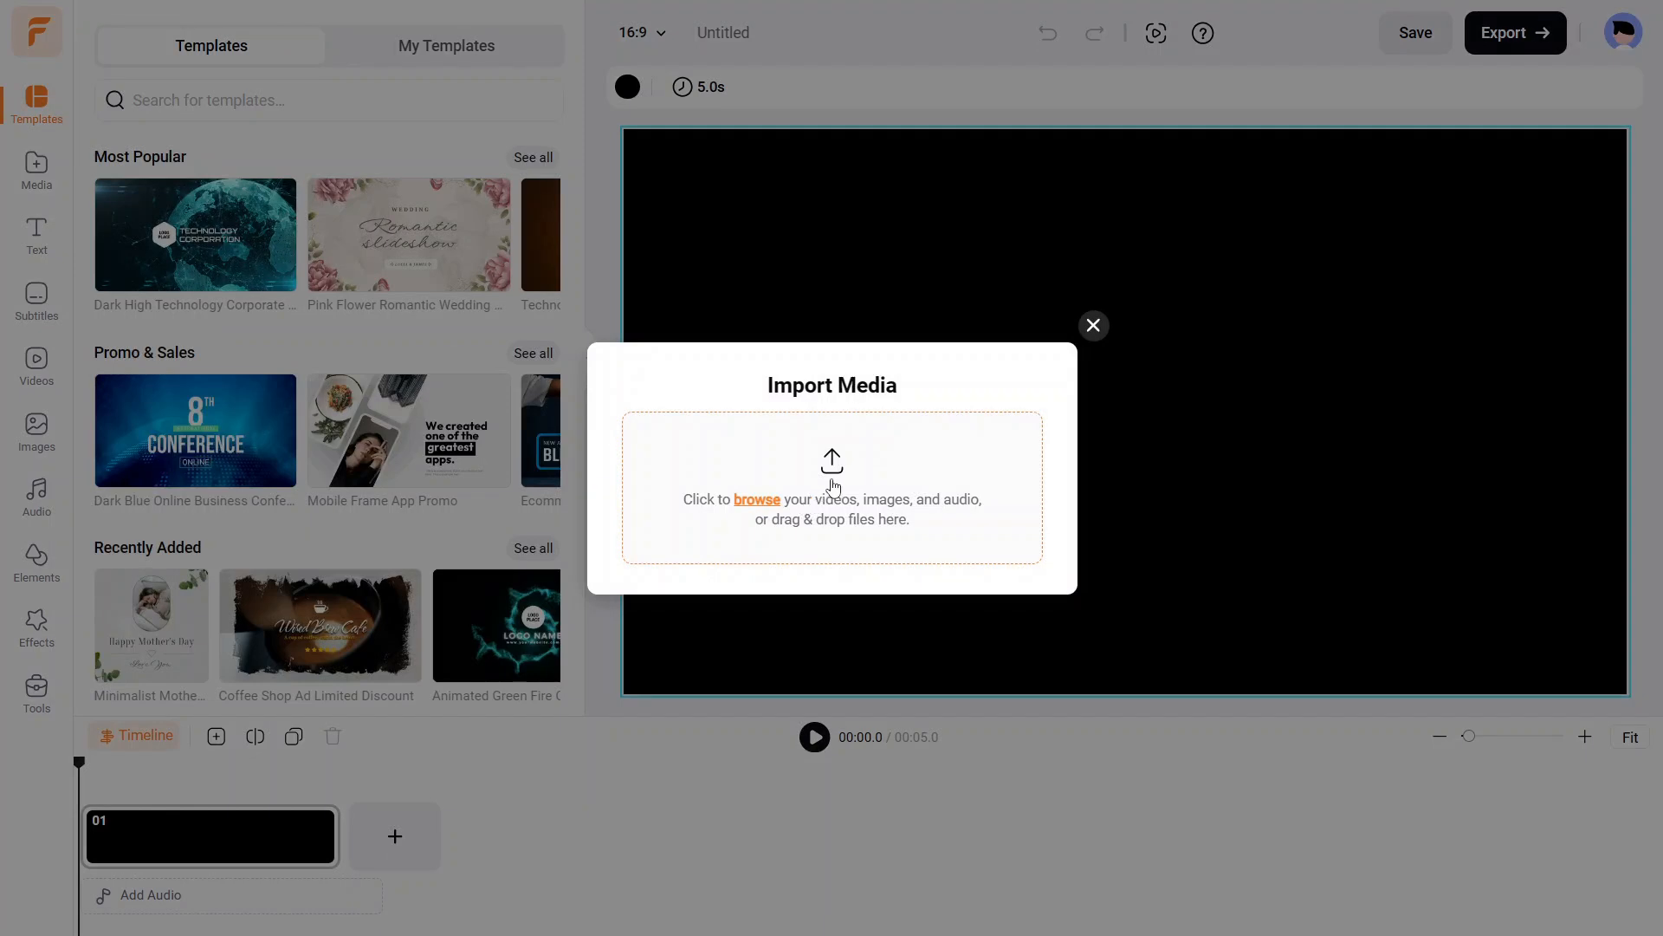
click(843, 473)
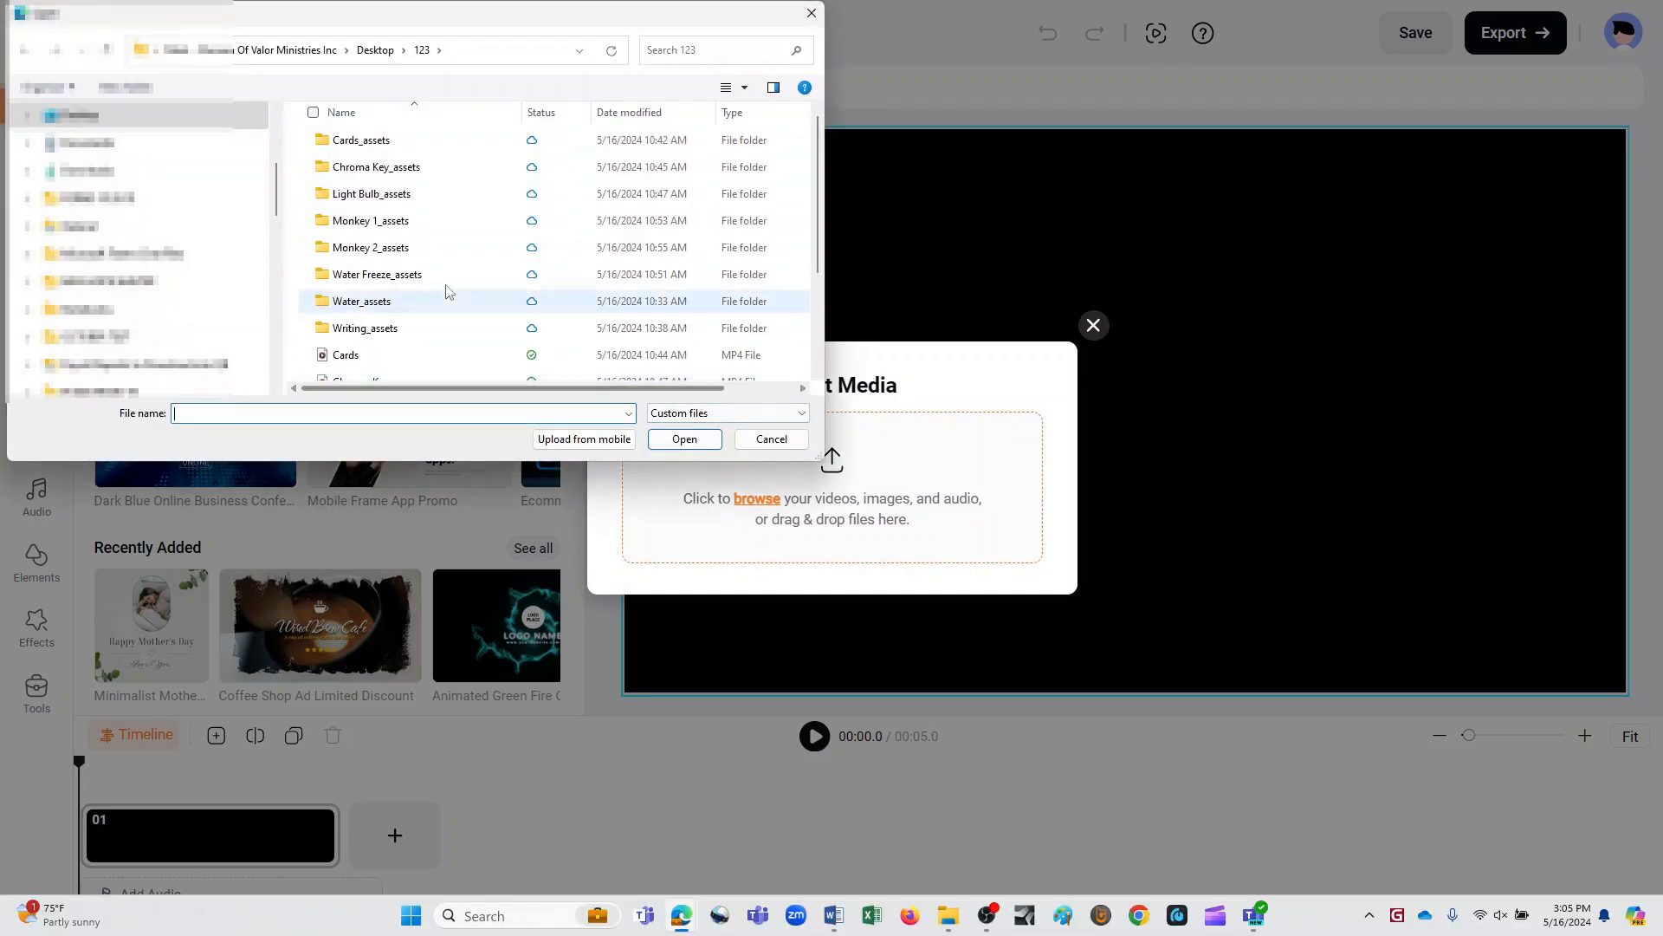
scroll(444, 285, down, 2)
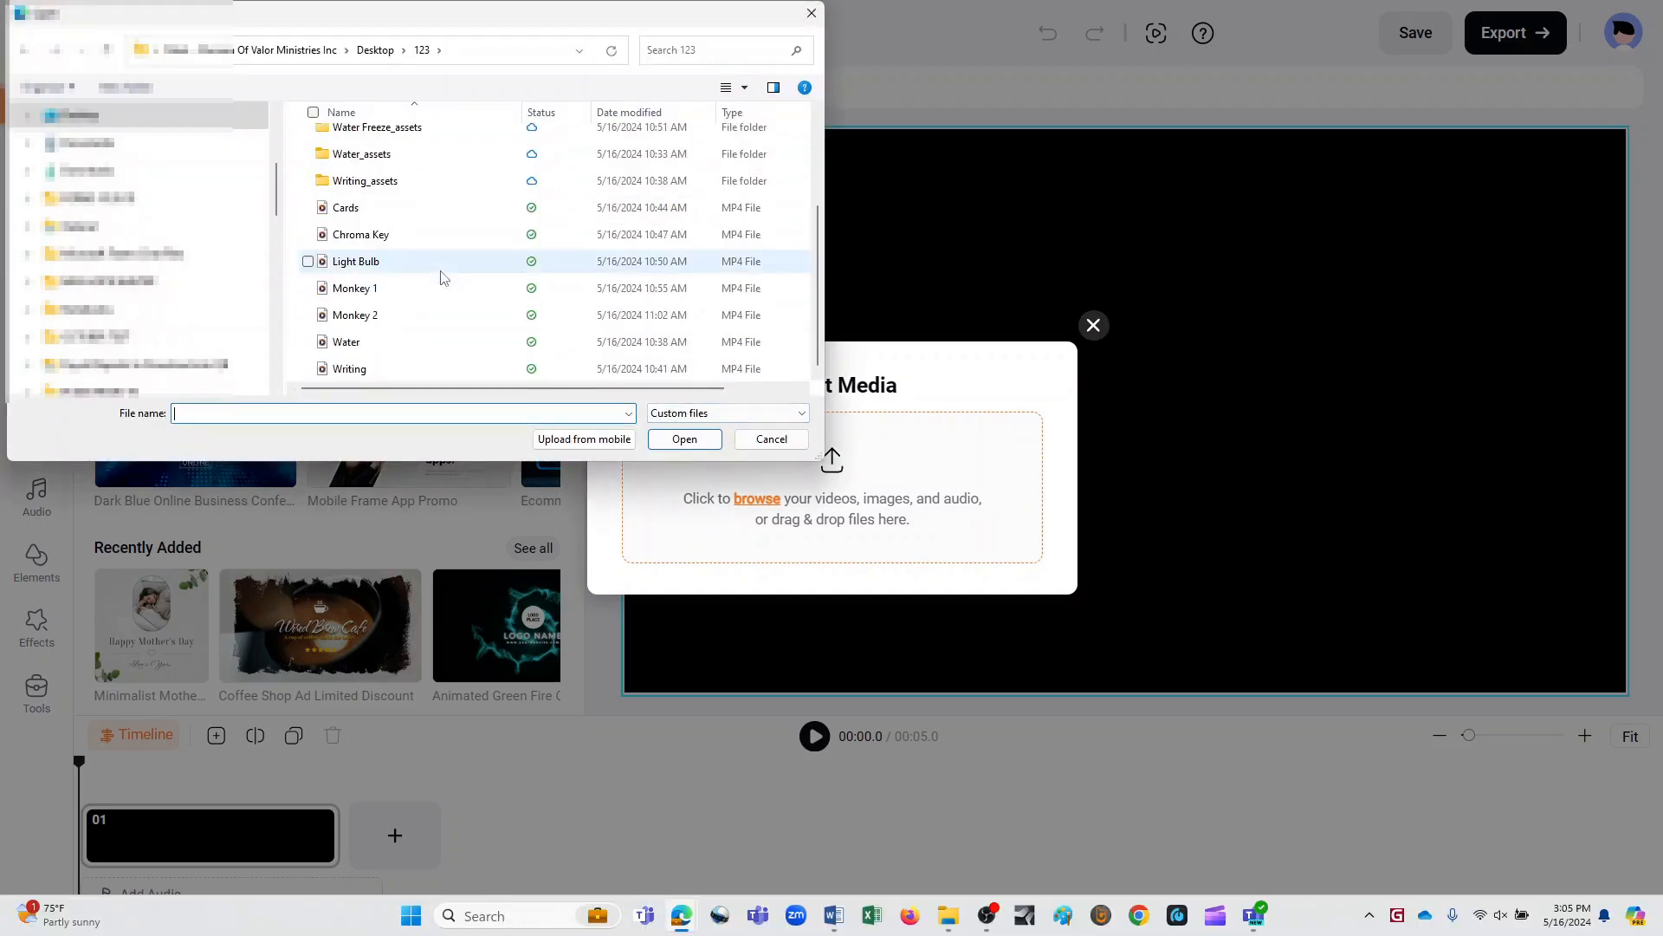
click(408, 343)
click(684, 439)
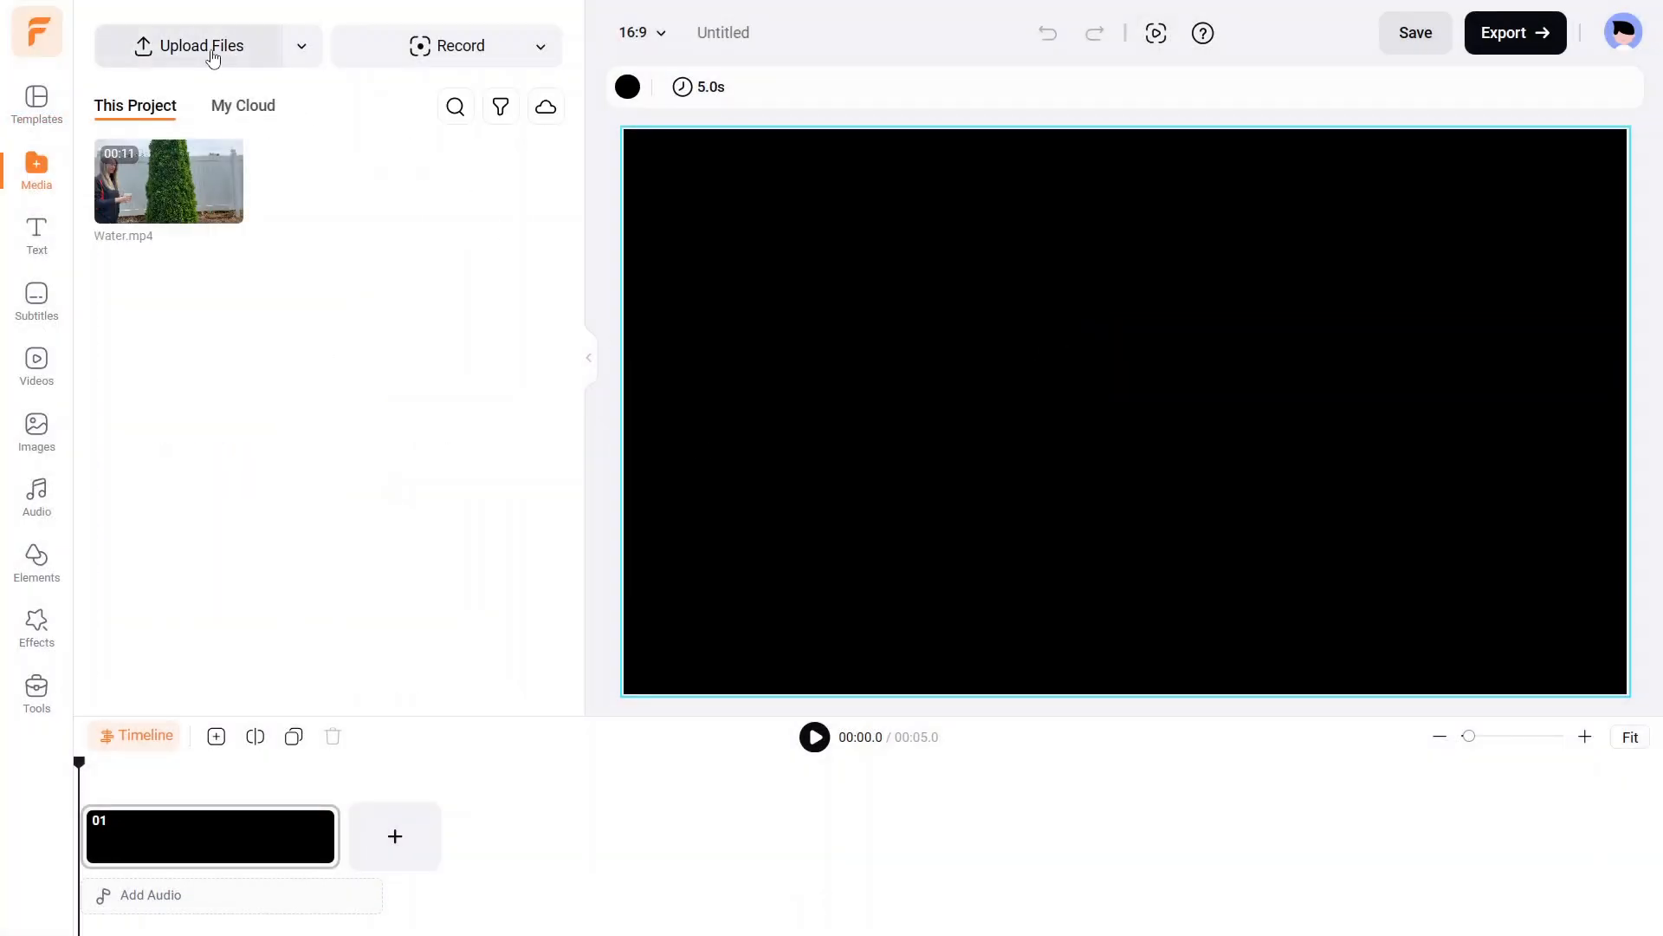
Upload the Monkey 2 and Light Bulb MP4 files from the 123 folder to the project media.
click(218, 60)
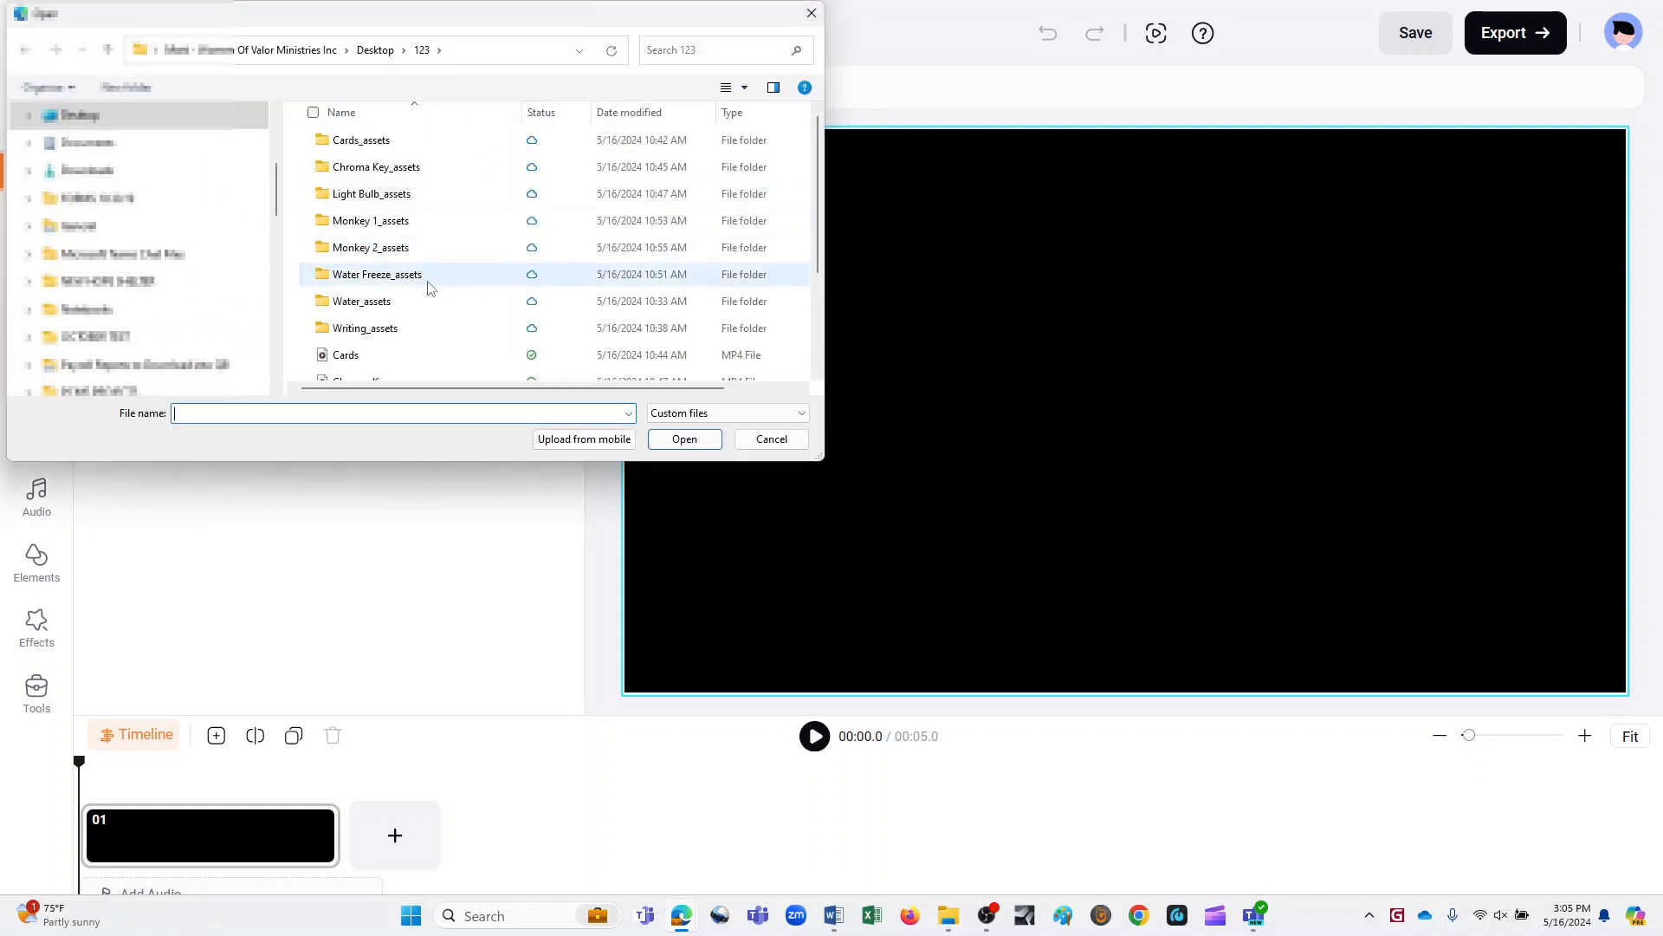
scroll(442, 286, down, 2)
click(464, 315)
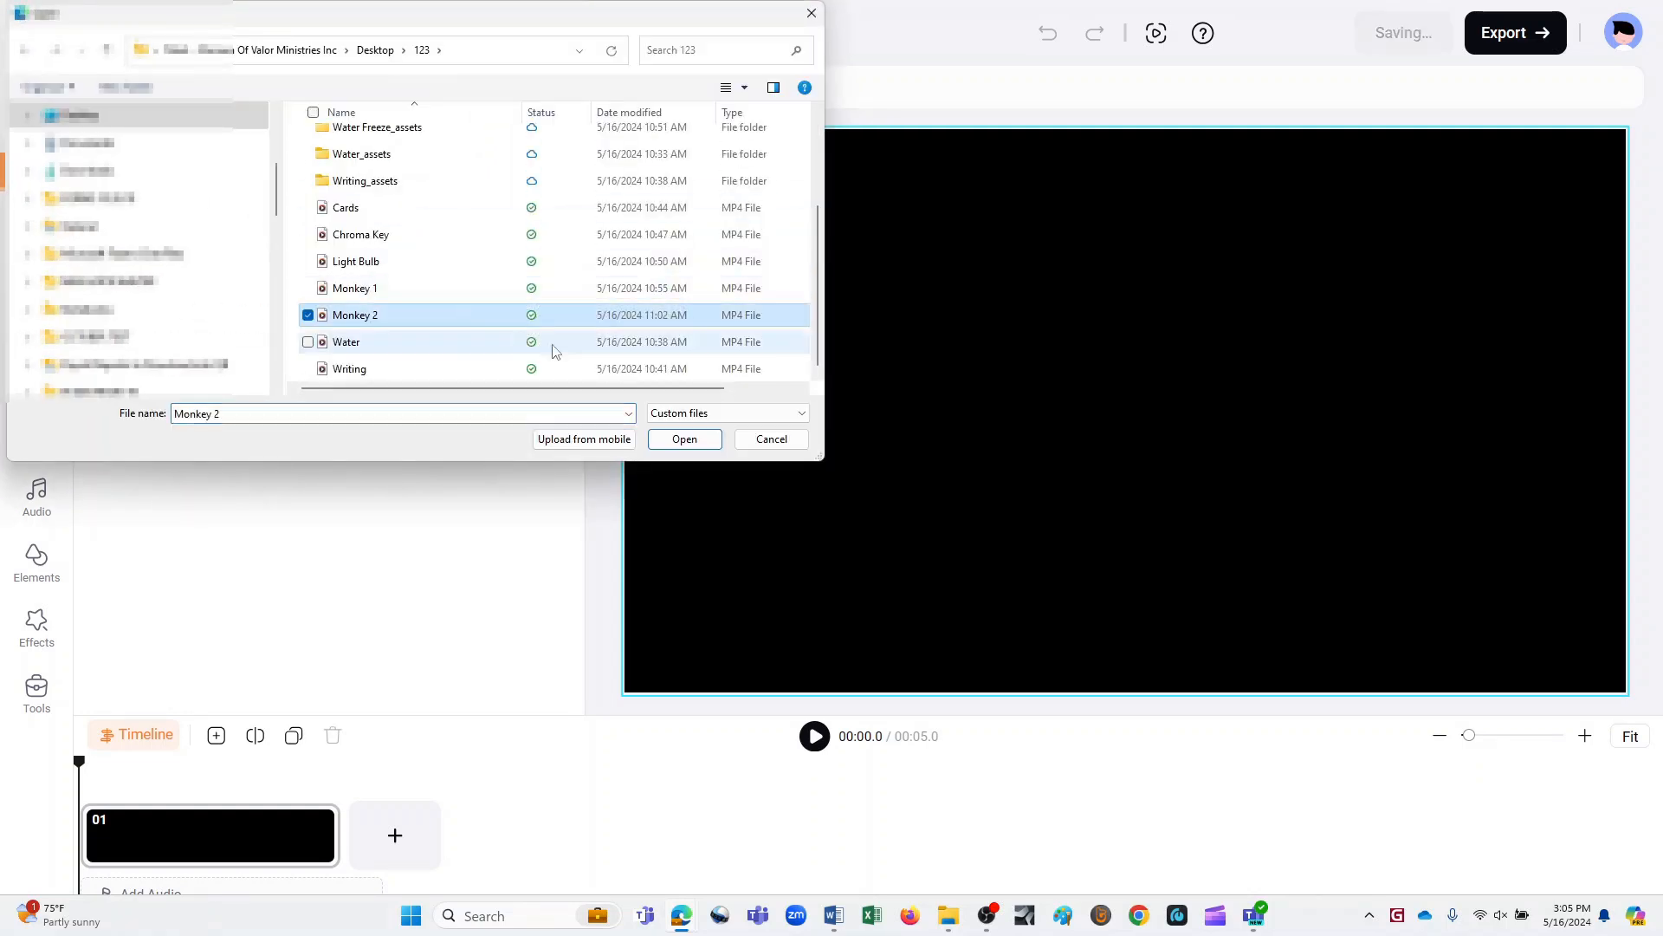
click(685, 439)
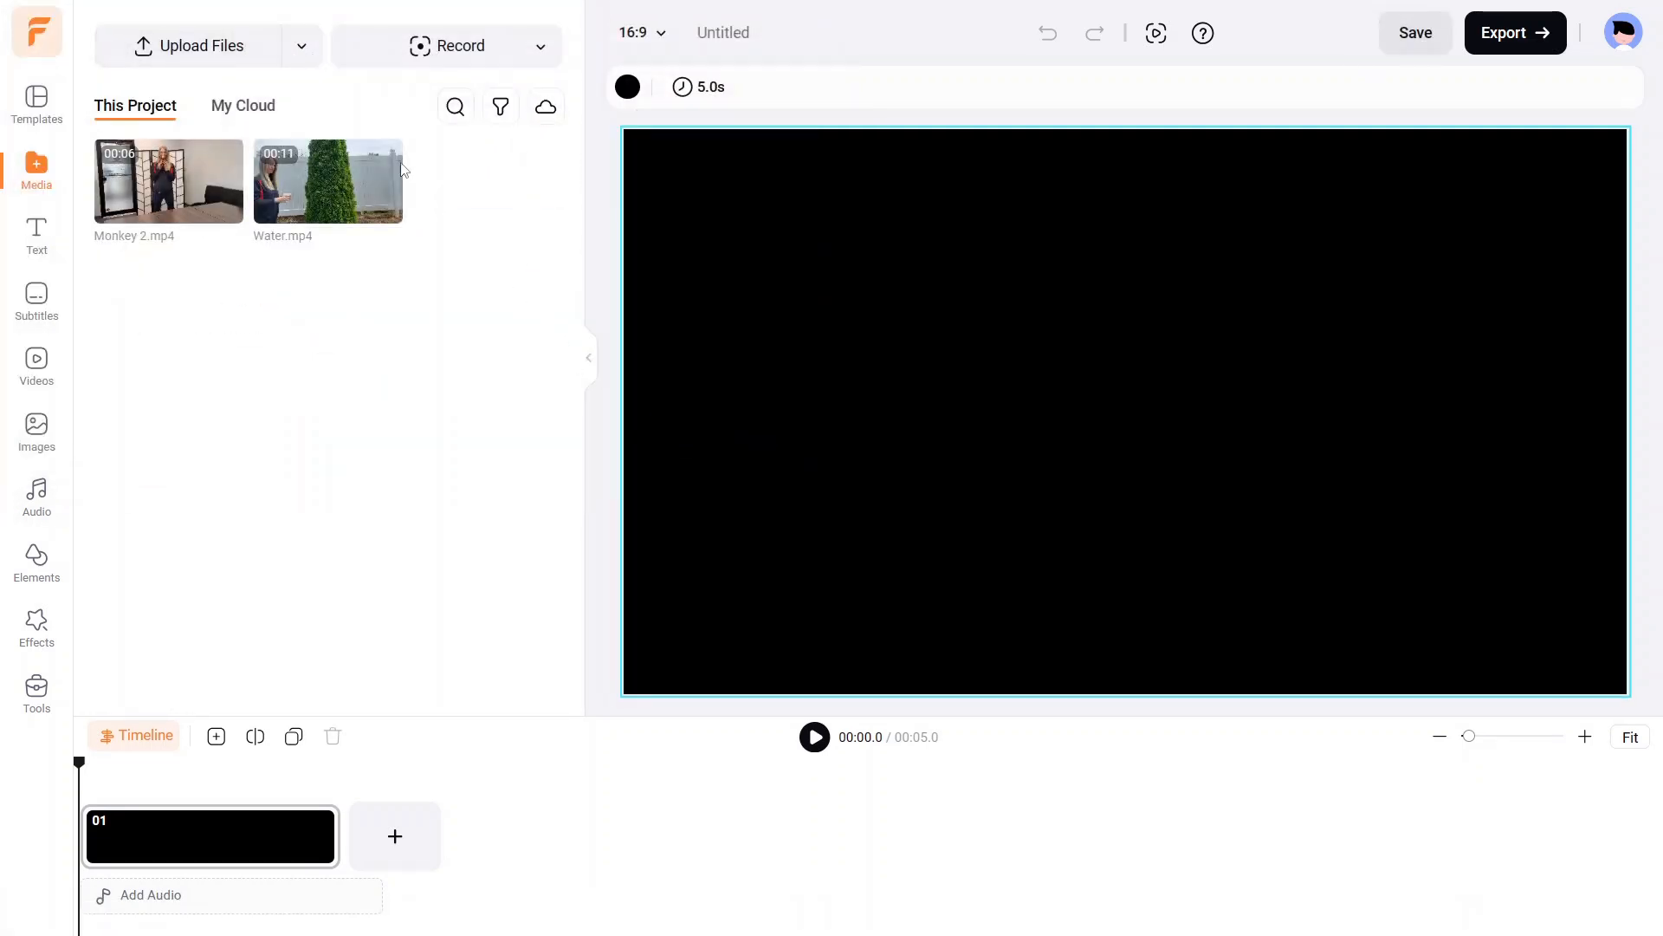
click(221, 39)
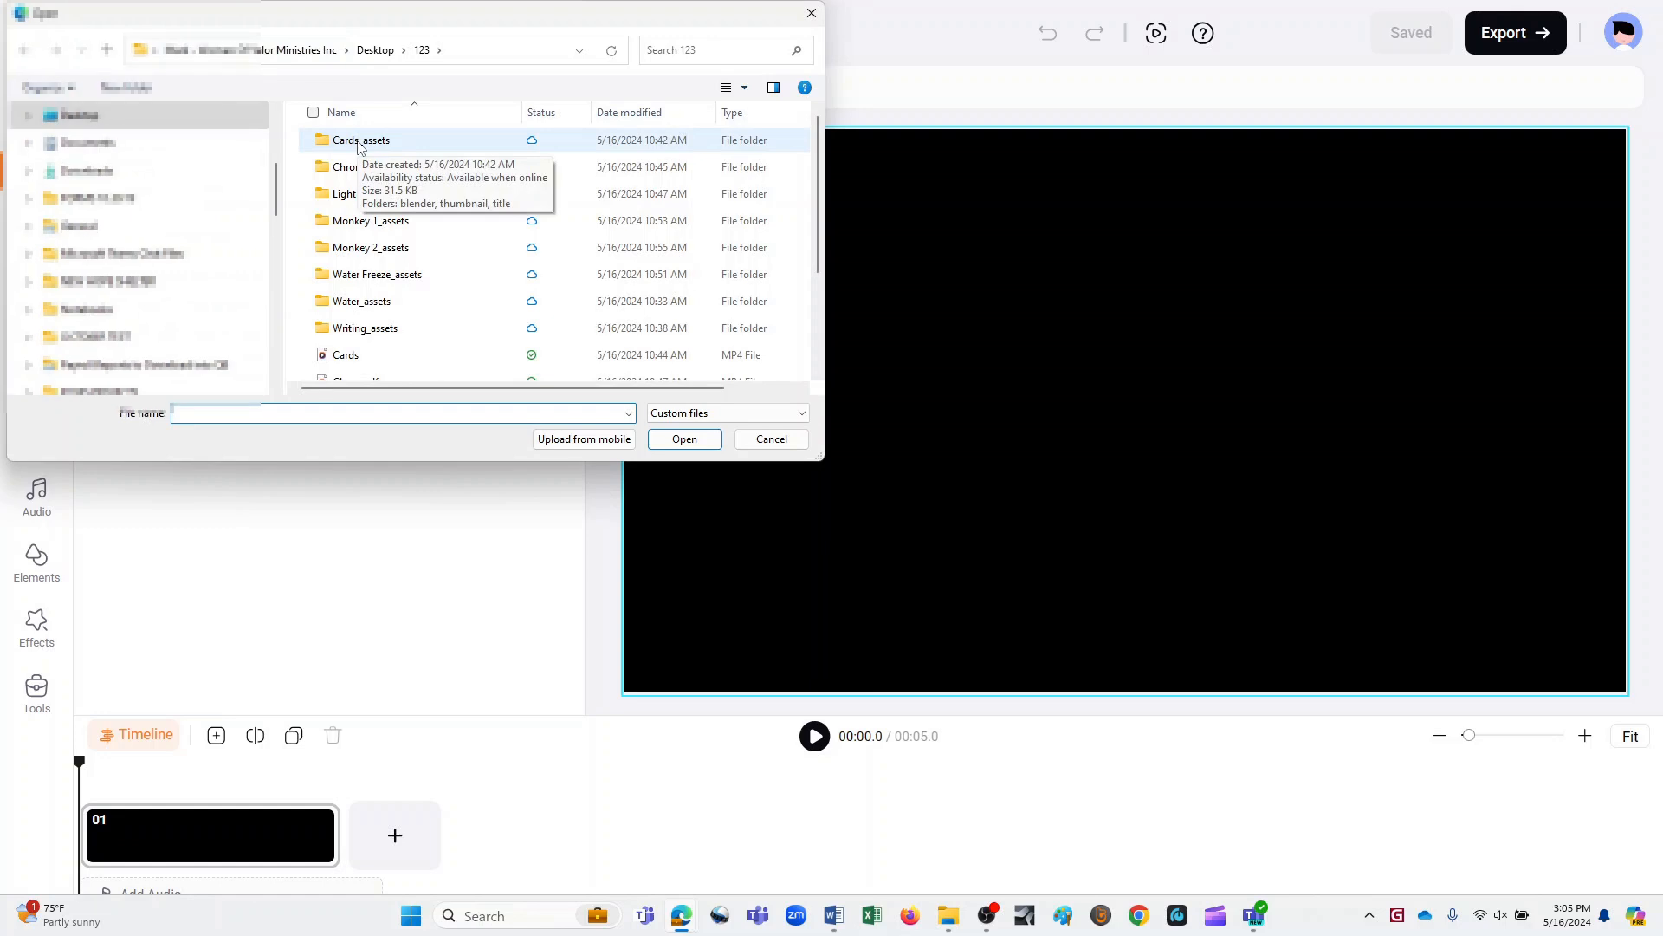
scroll(401, 277, down, 2)
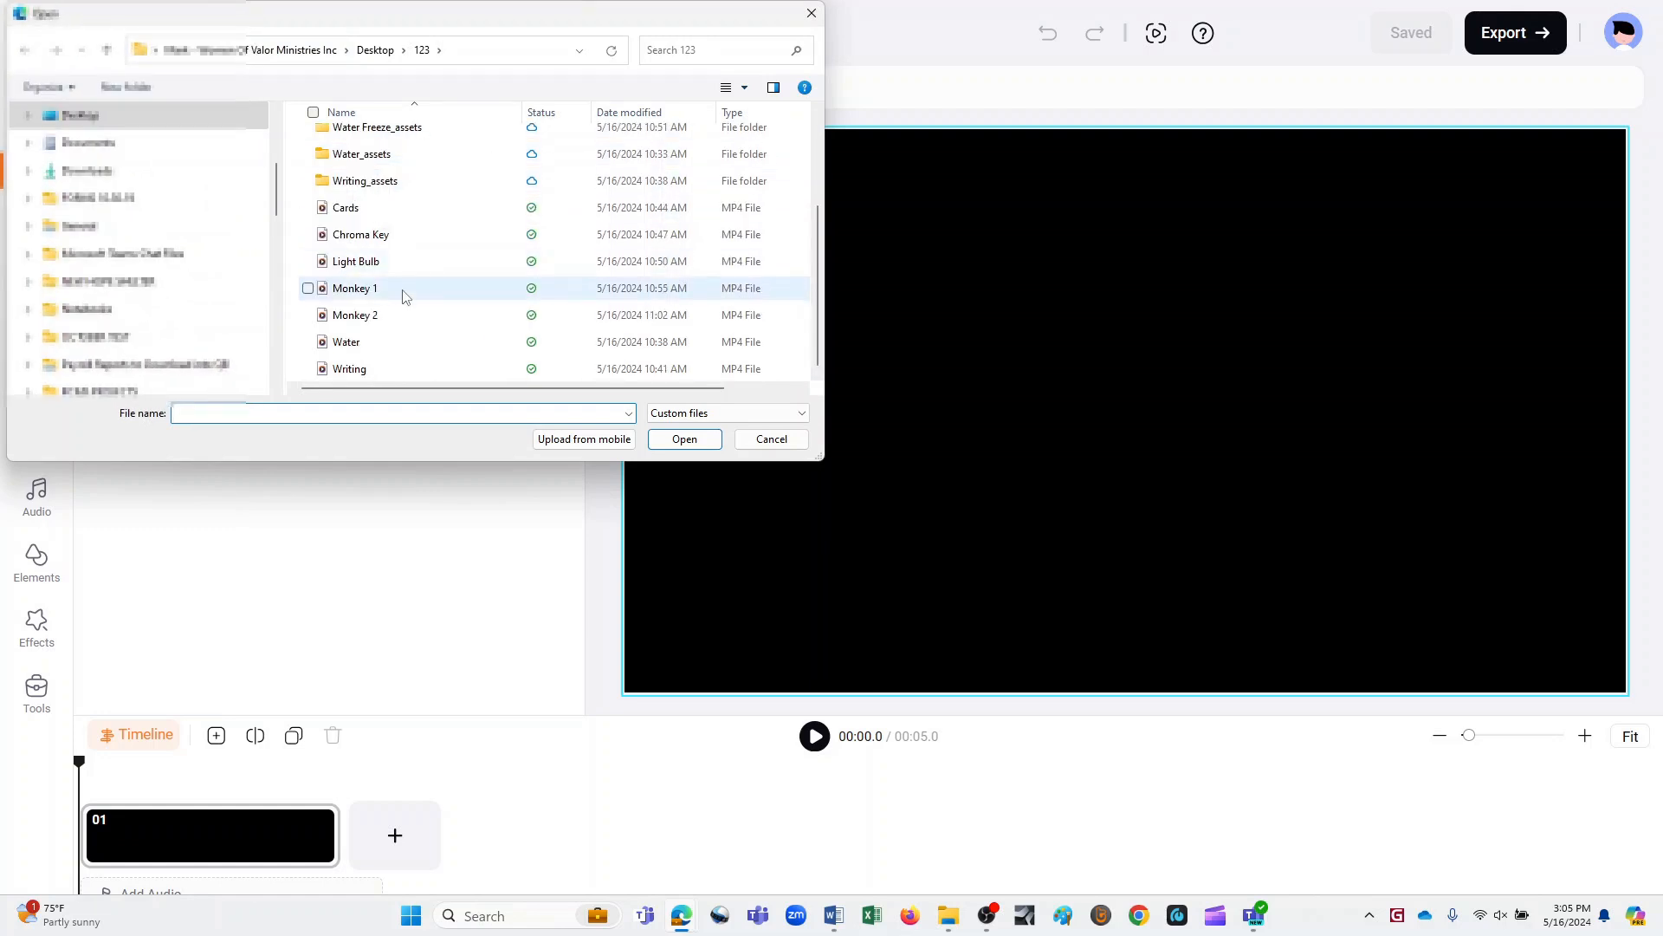
click(399, 262)
click(662, 442)
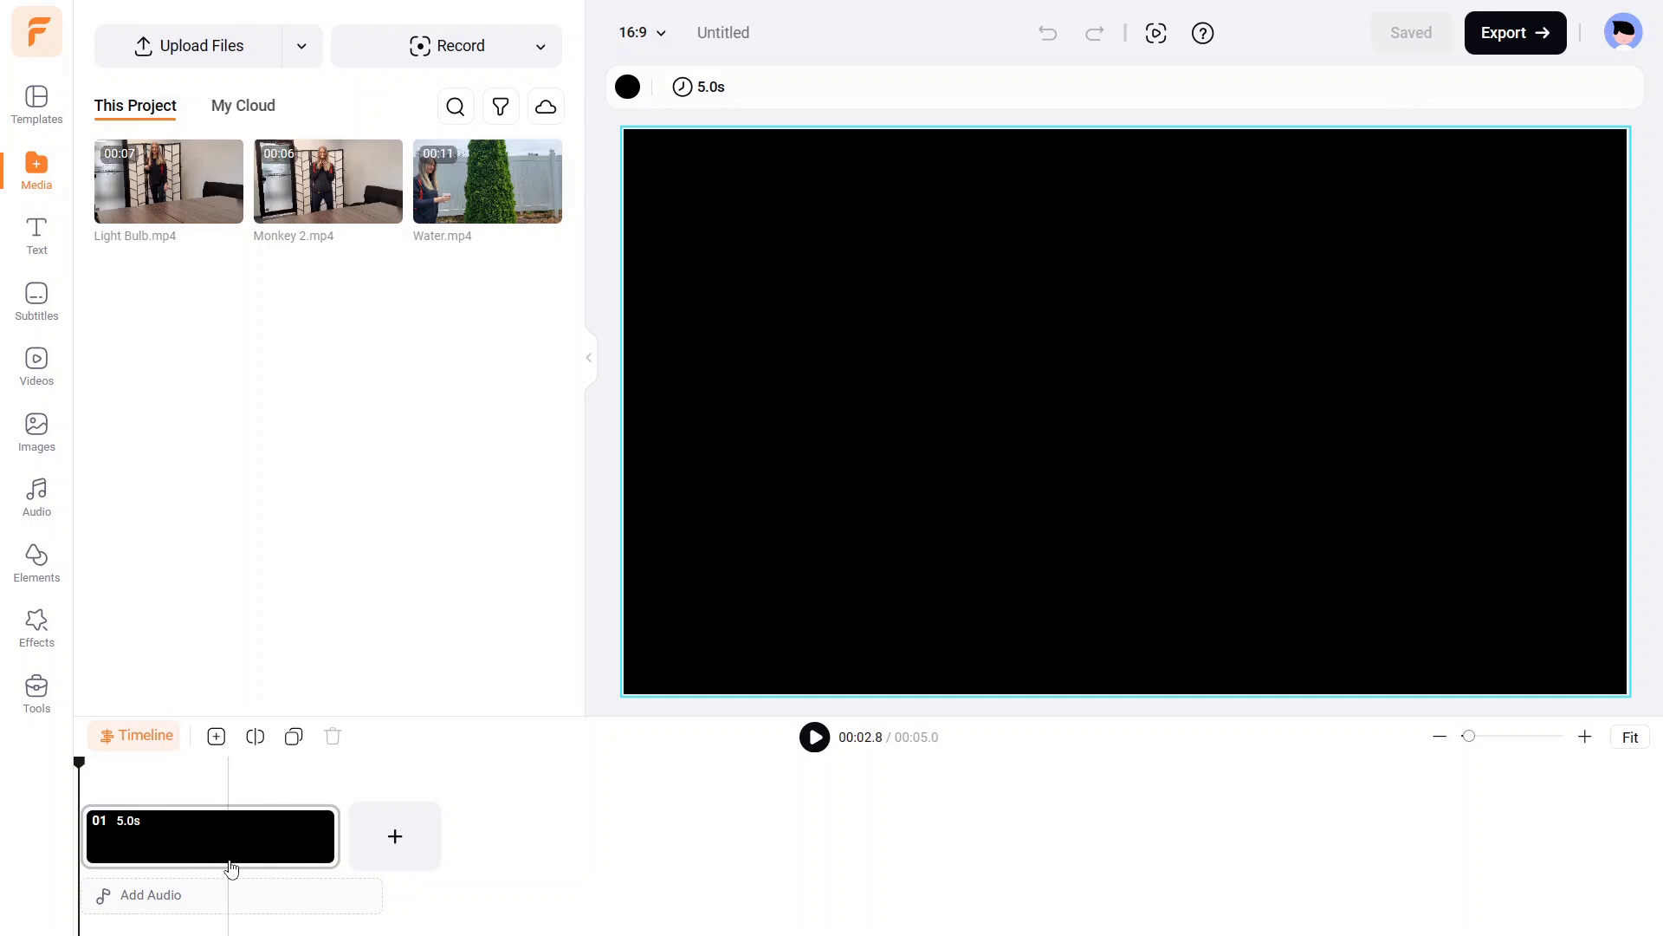
Add Light Bulb.mp4 to the timeline as a scene and play it through.
mouse_move(224, 214)
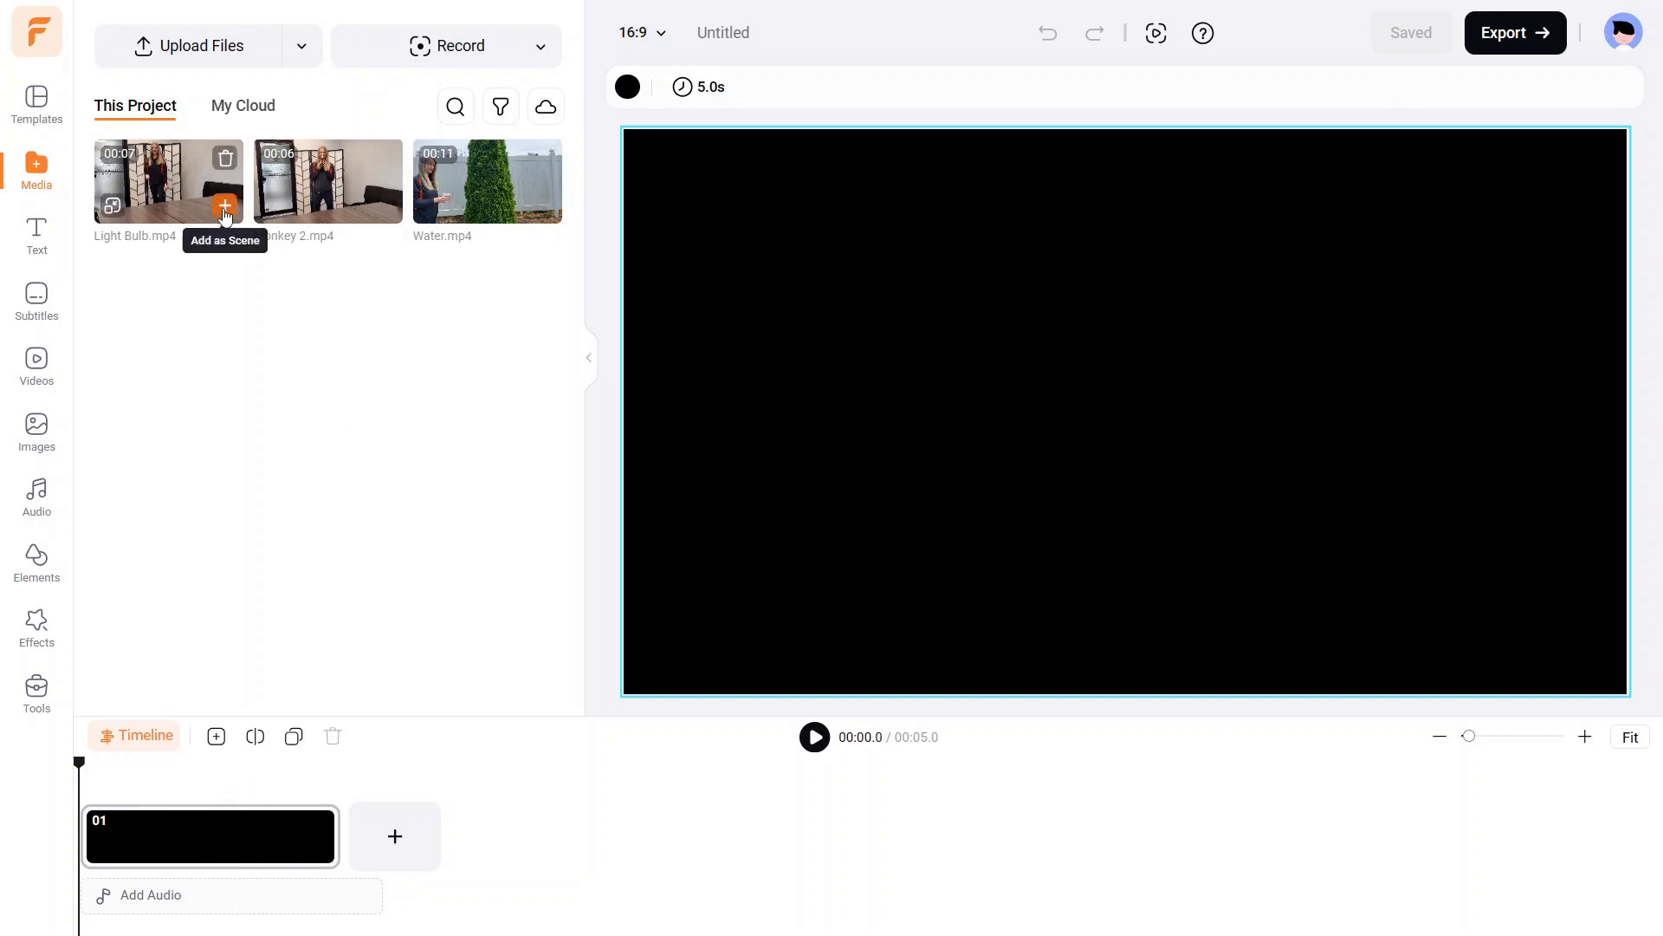
click(225, 206)
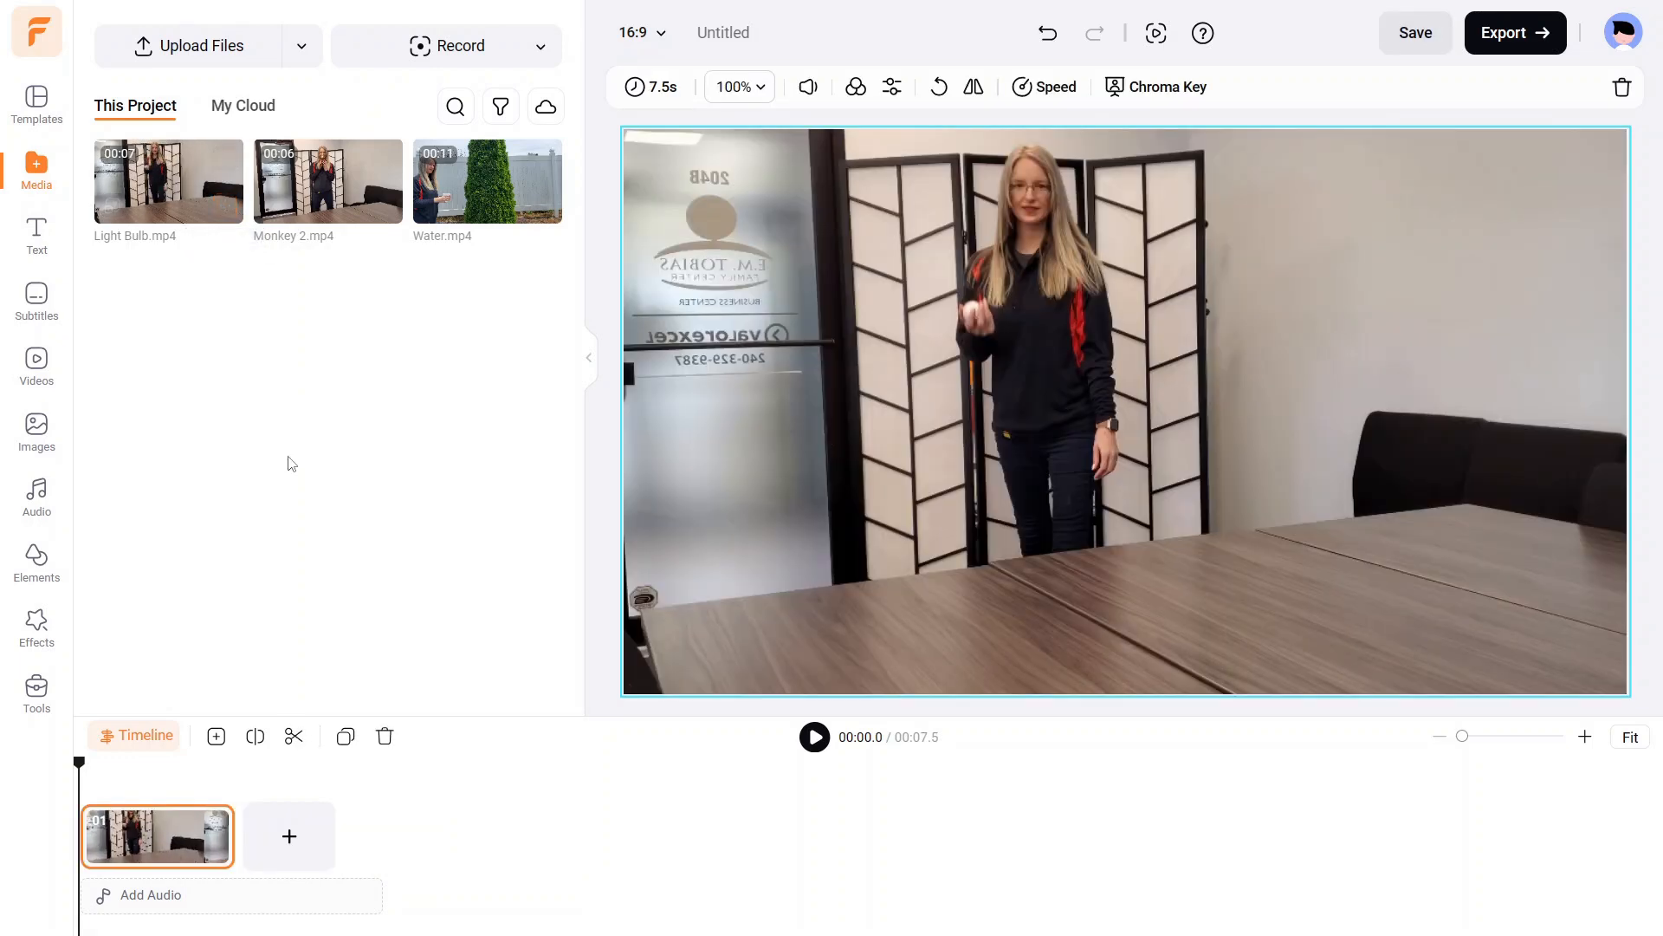
click(816, 739)
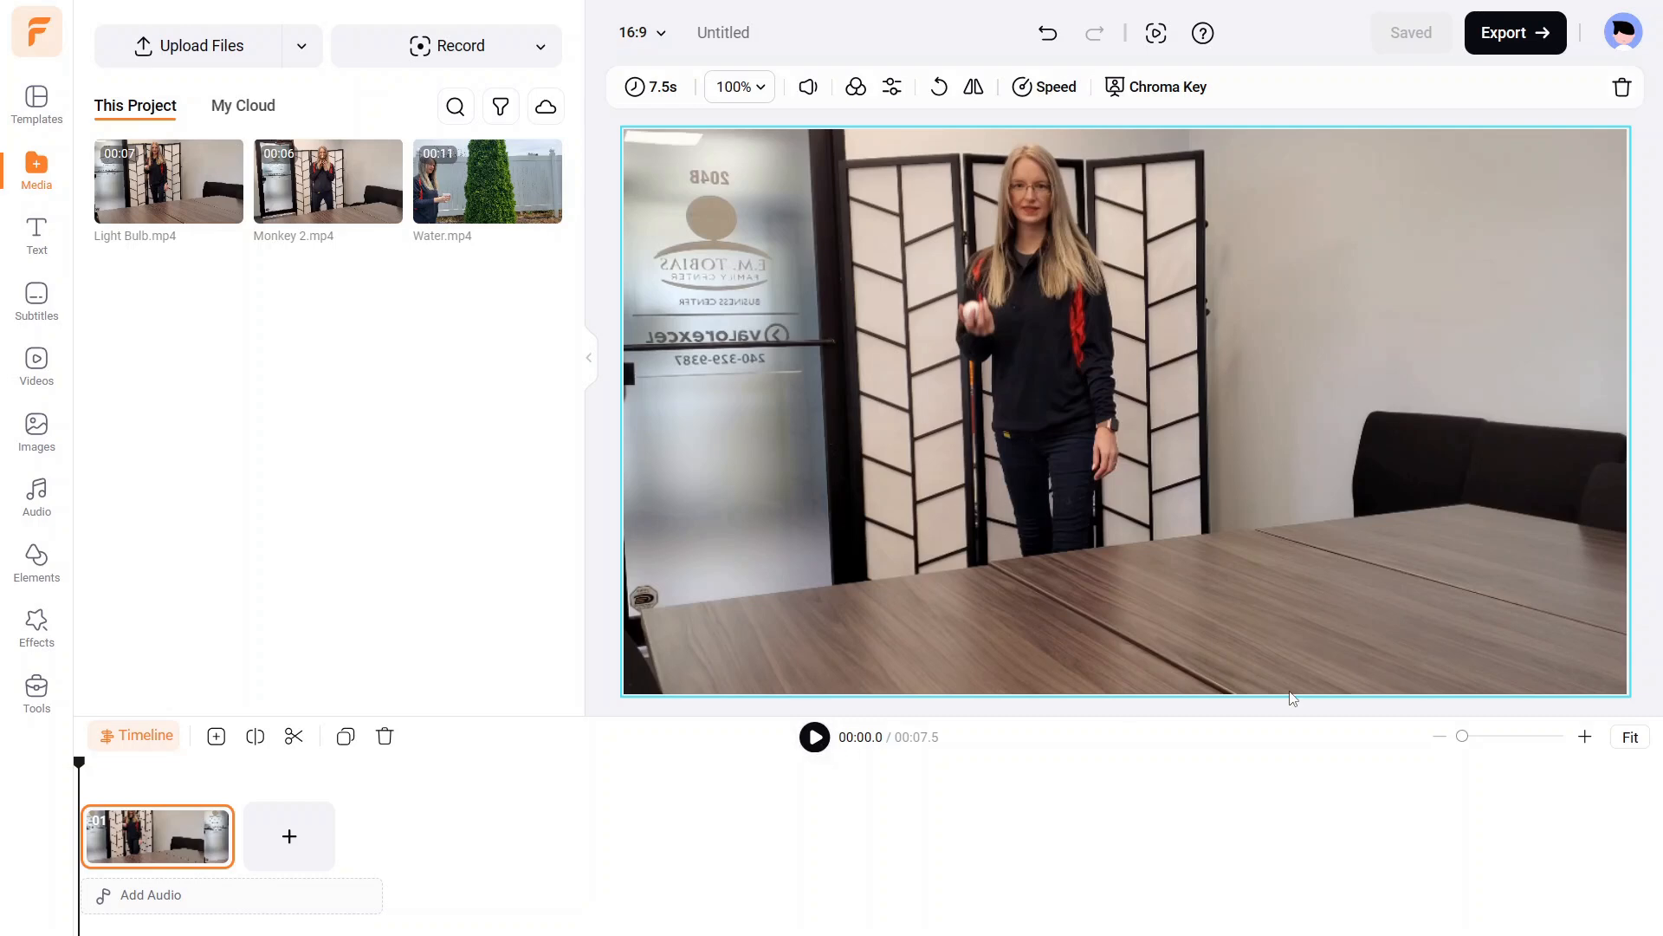
Insert a freeze frame in the Light Bulb scene at 00:03.4, while the thrown bulb is in mid-air.
drag(1463, 737, 1546, 738)
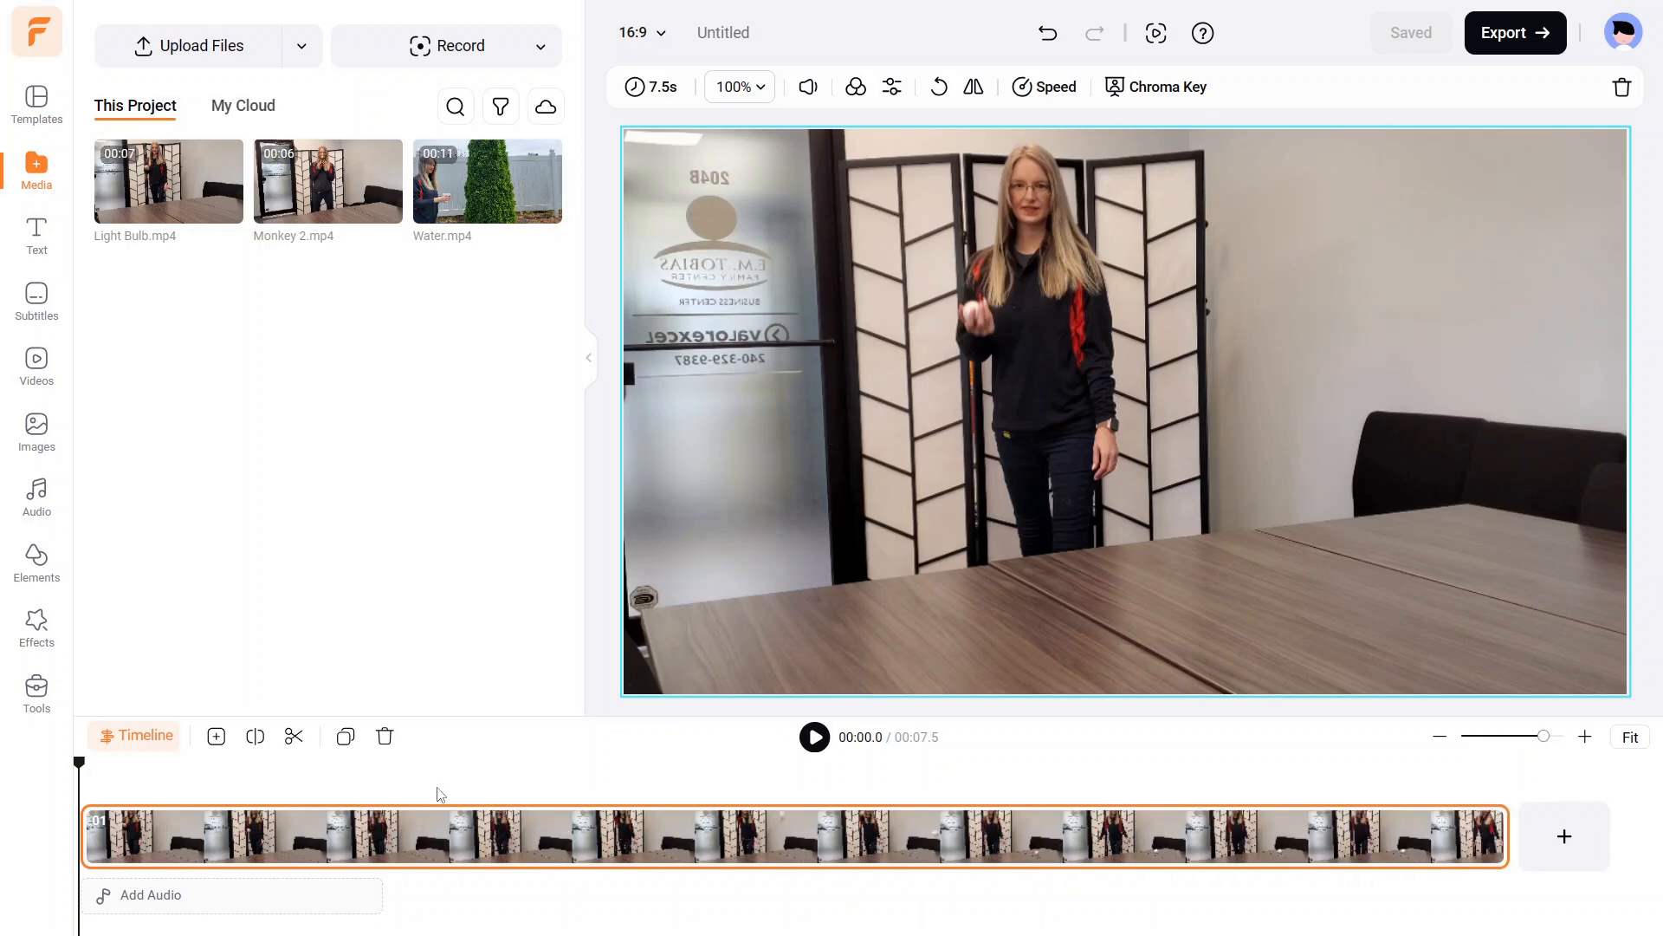
drag(80, 770, 729, 795)
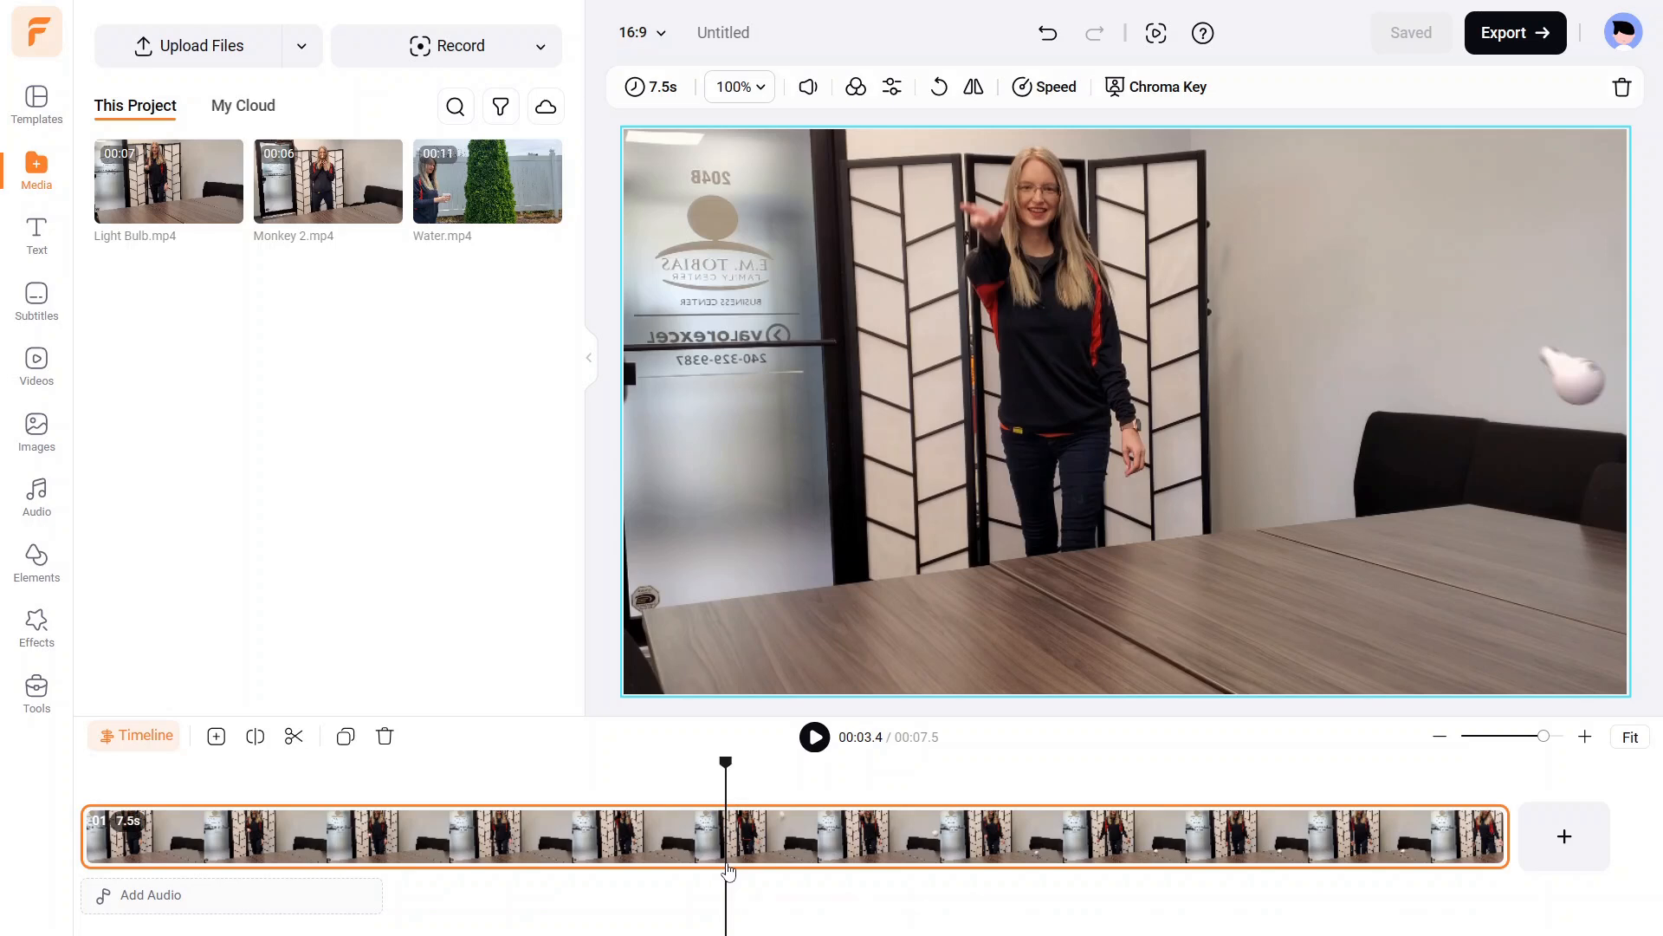
right_click(729, 869)
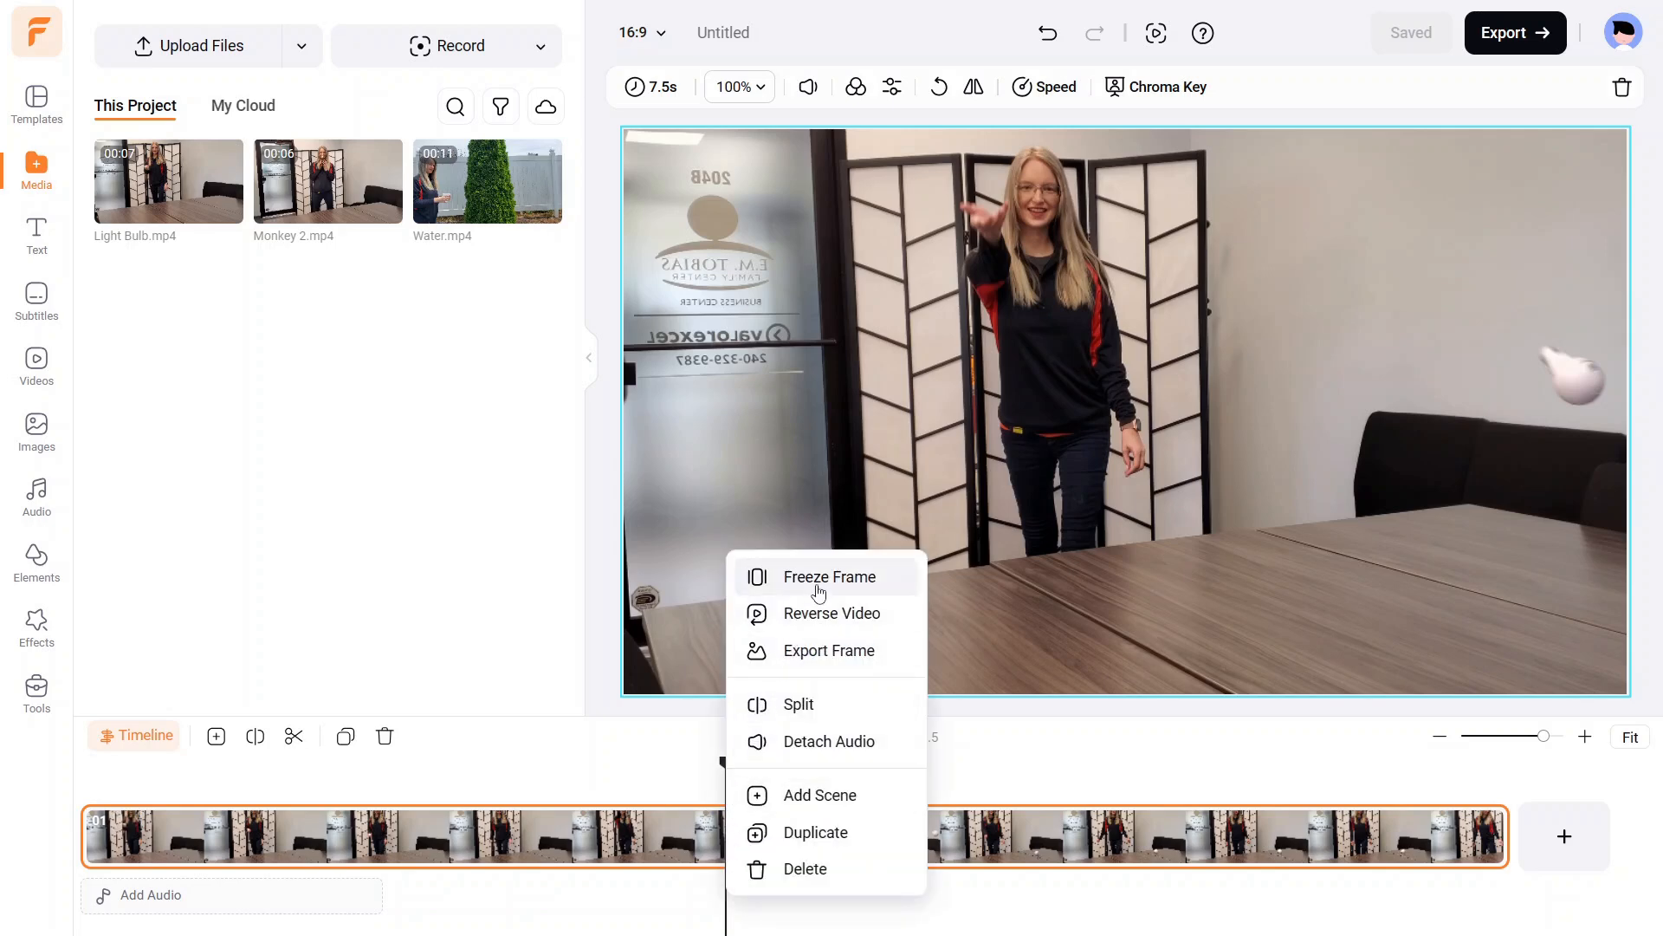
click(819, 578)
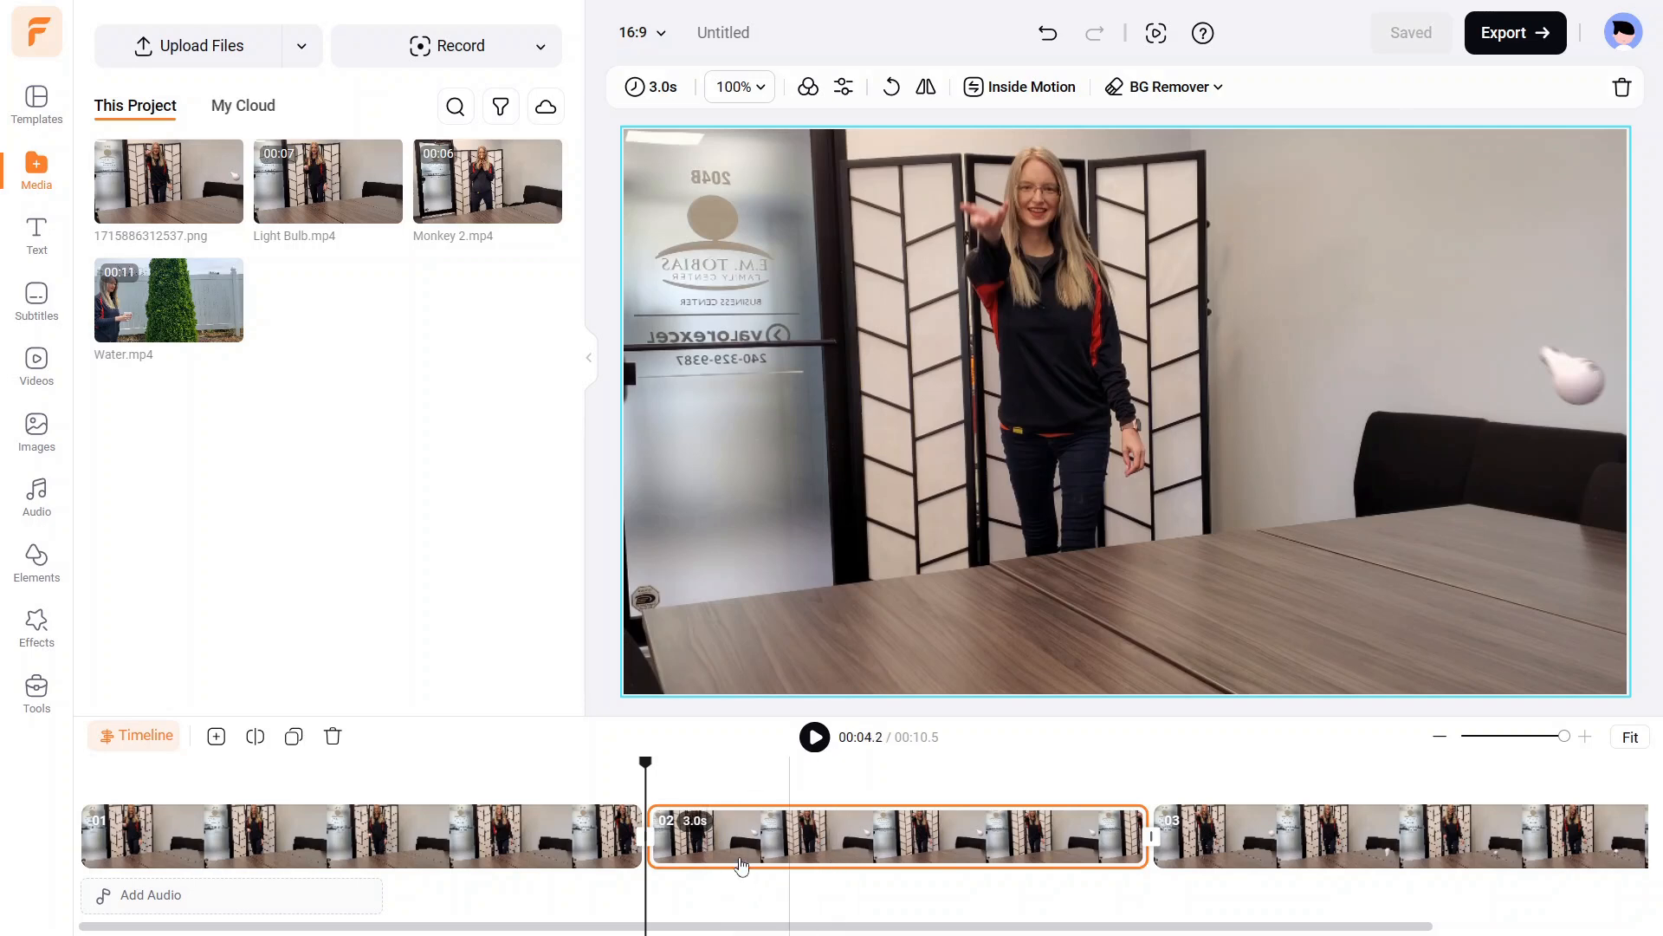
Play the video from the beginning past the freeze frame to check the effect.
drag(648, 768, 79, 768)
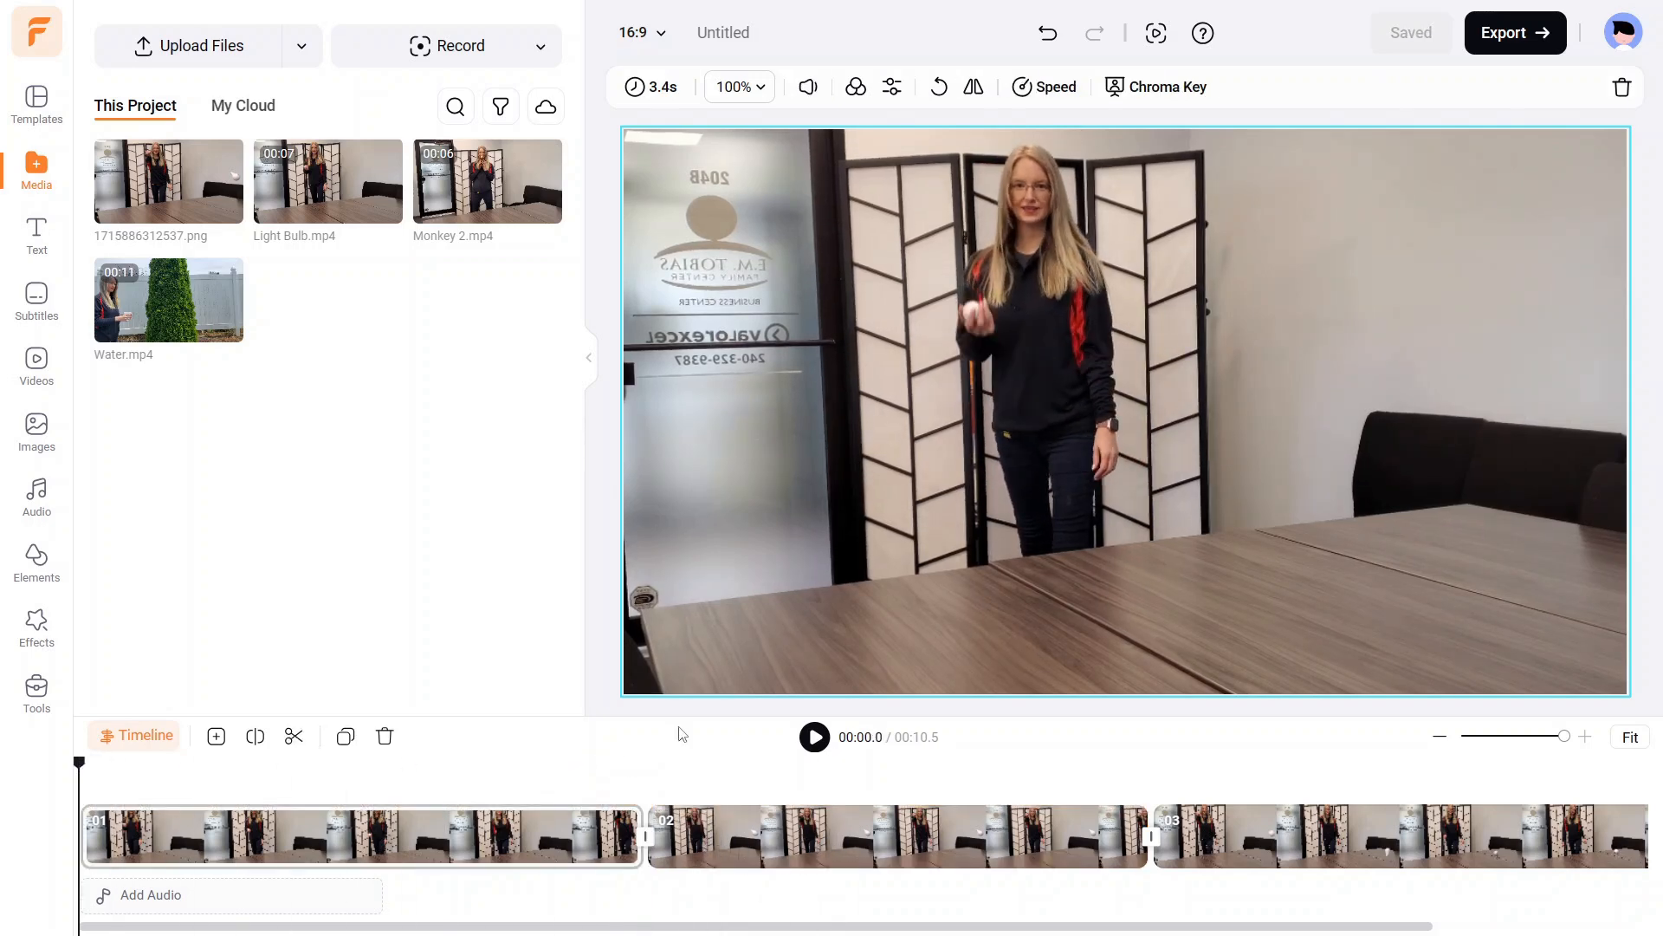
click(814, 738)
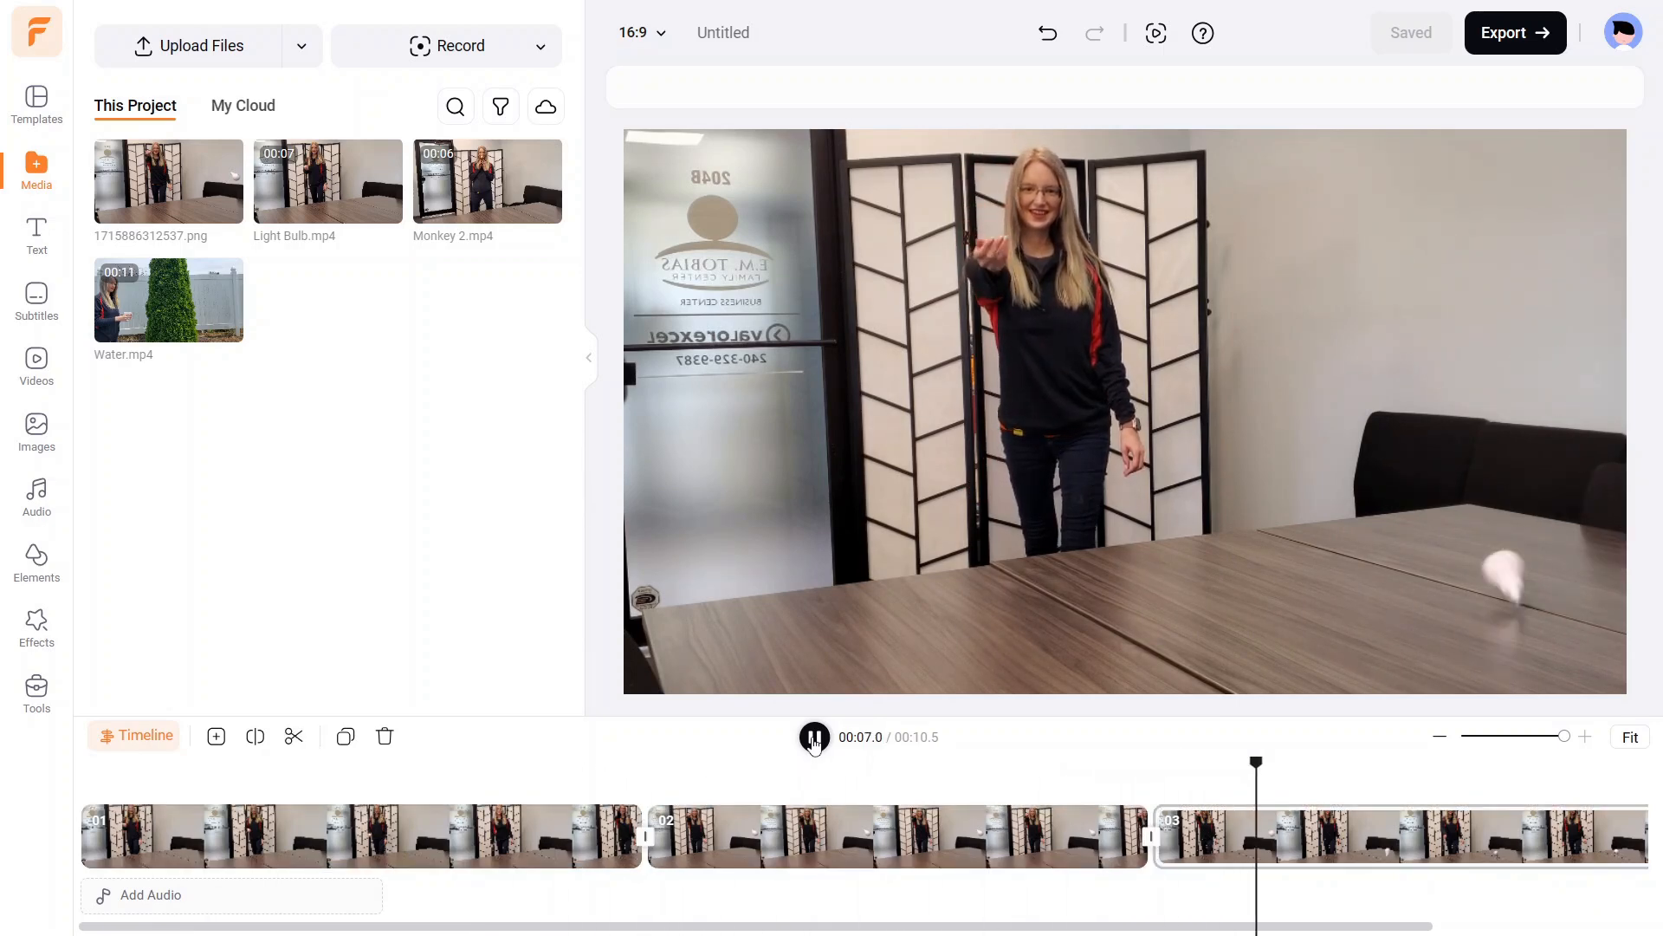
click(814, 738)
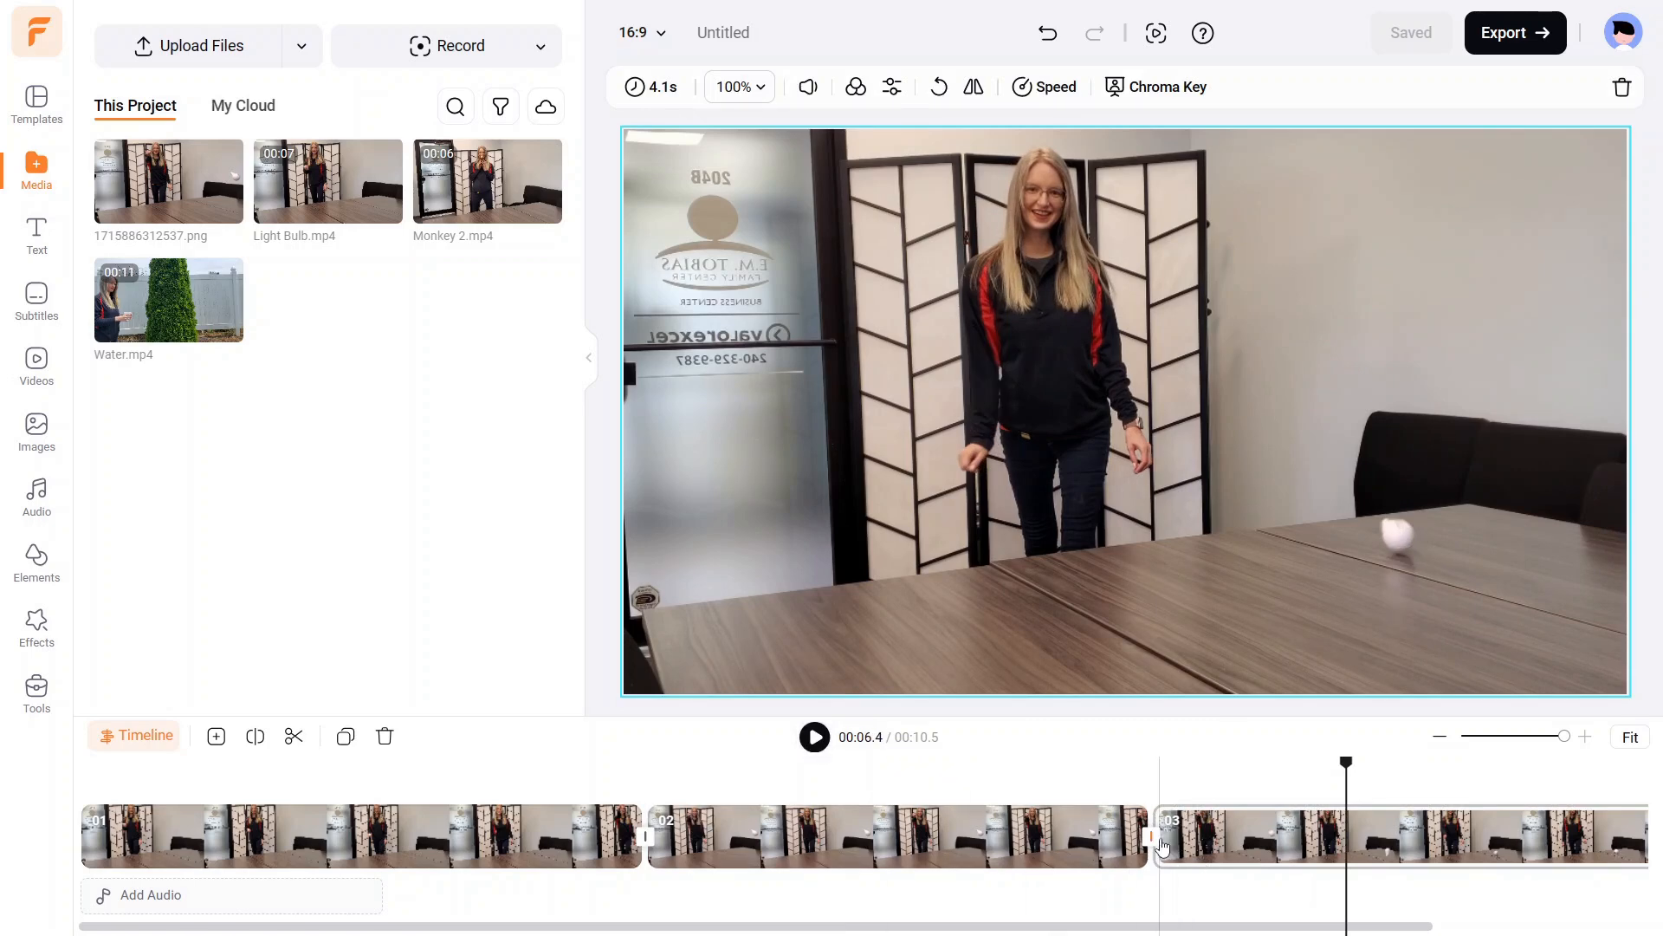
Shorten the light bulb freeze-frame scene to 2.0 s and play back the video across it.
drag(1140, 837, 976, 833)
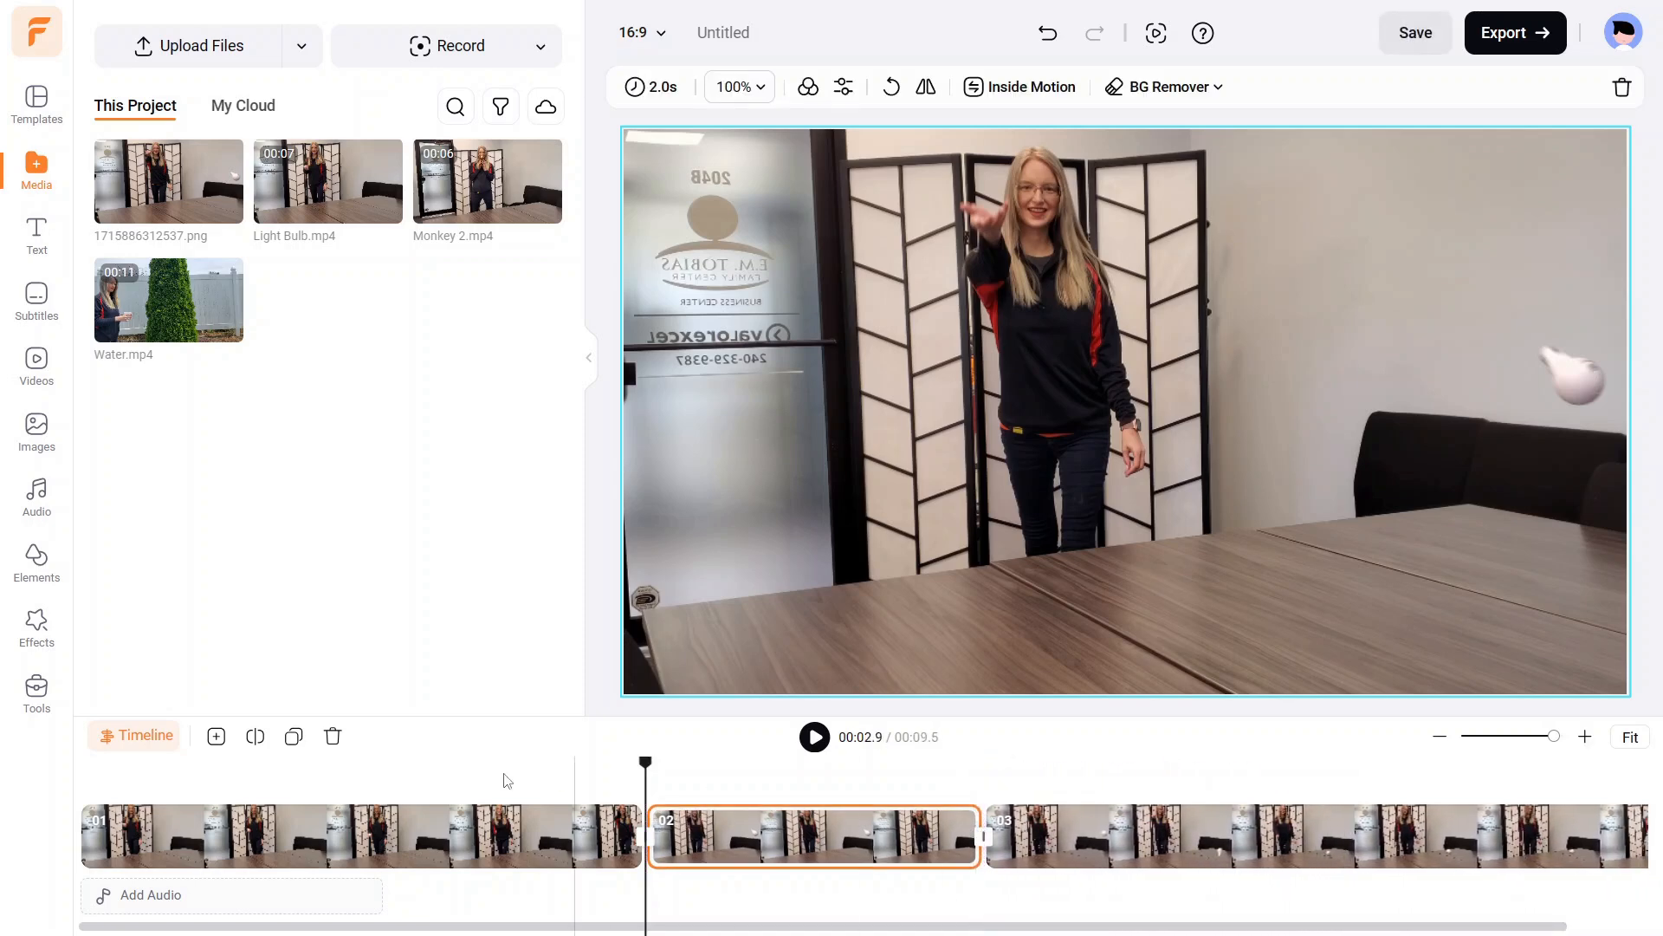
click(408, 836)
click(814, 737)
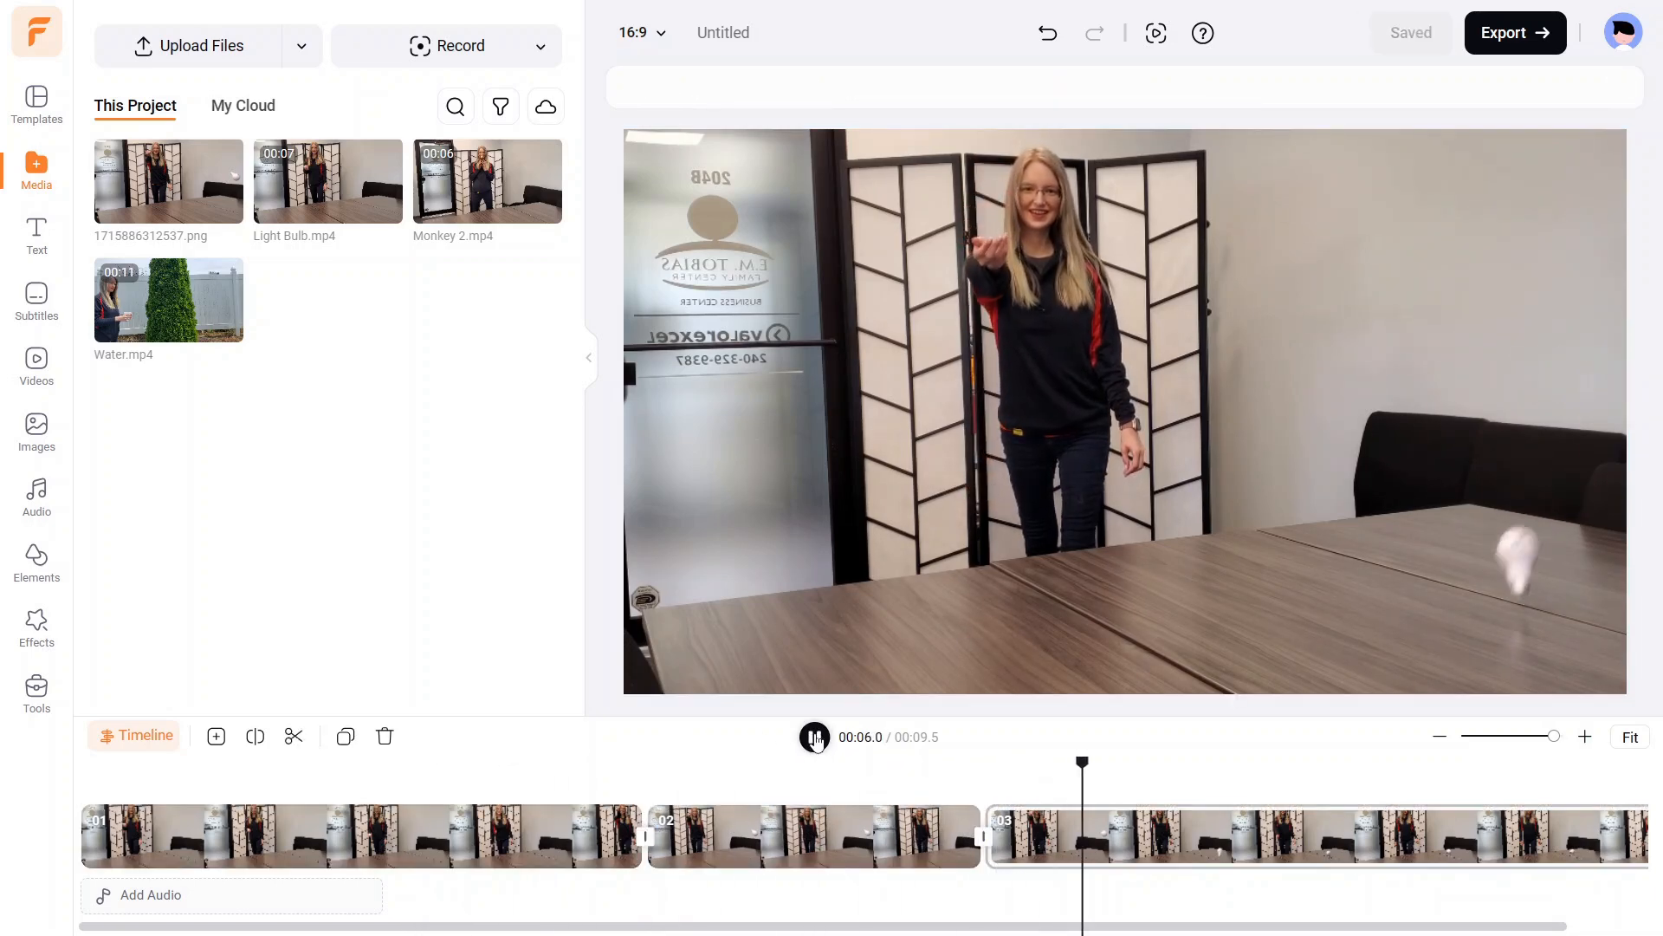
click(815, 737)
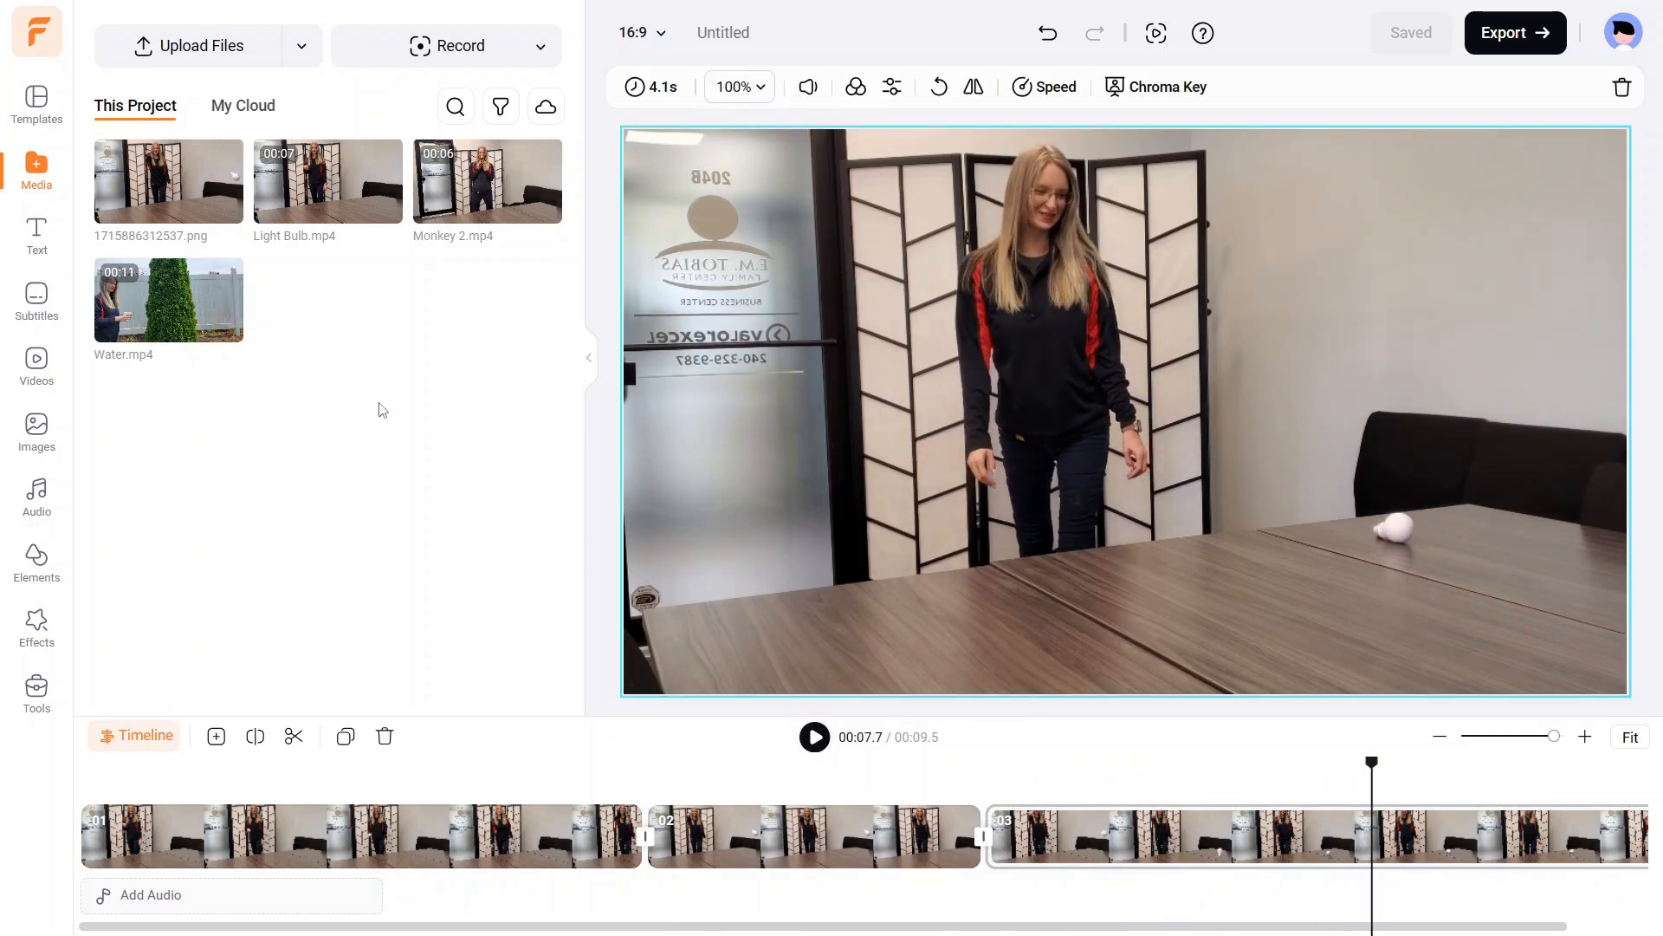
Add a new scene at the end of the timeline, fill it with Monkey 2.mp4 and play it.
mouse_move(188, 173)
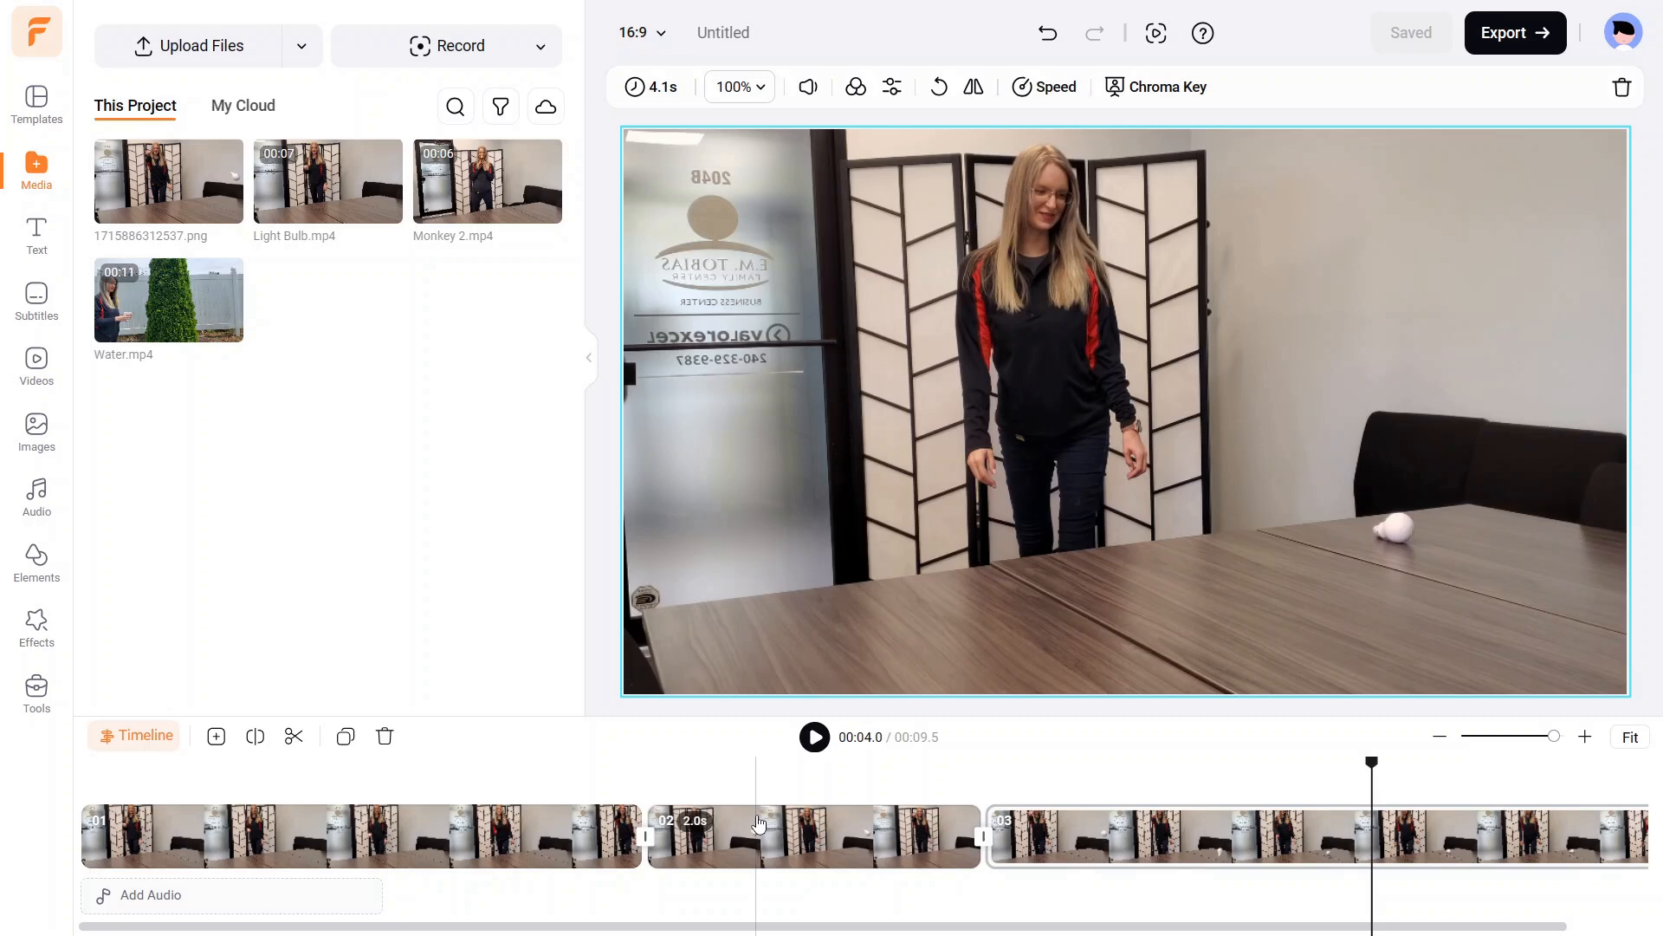
mouse_move(189, 206)
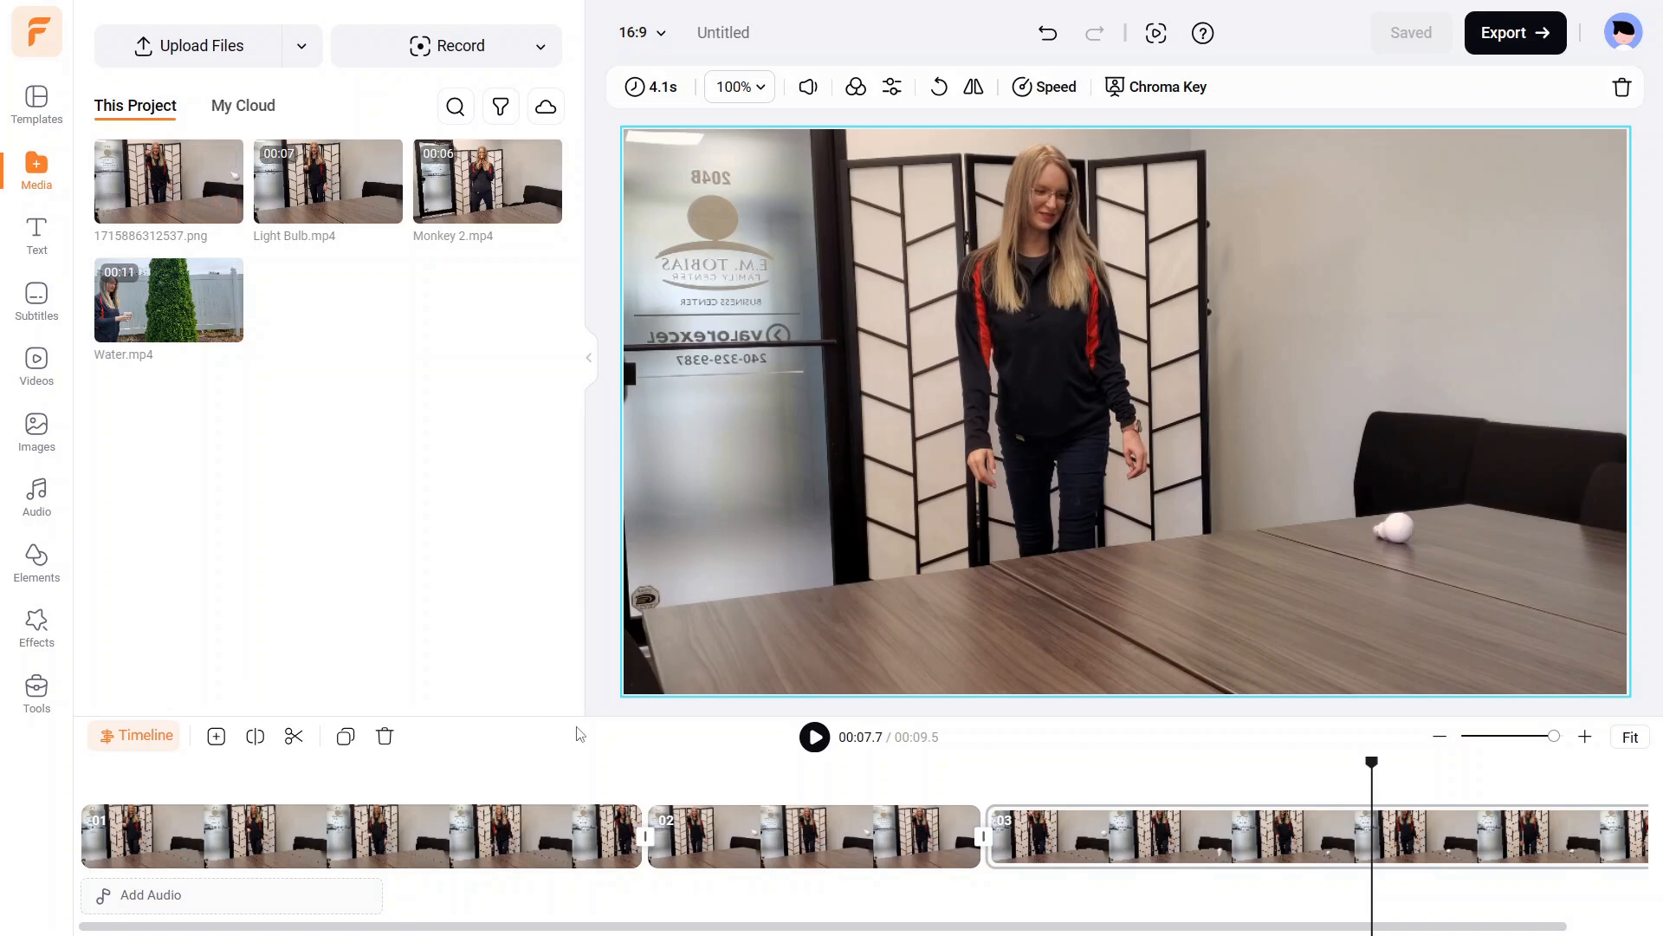
drag(1555, 743, 1536, 755)
click(1410, 842)
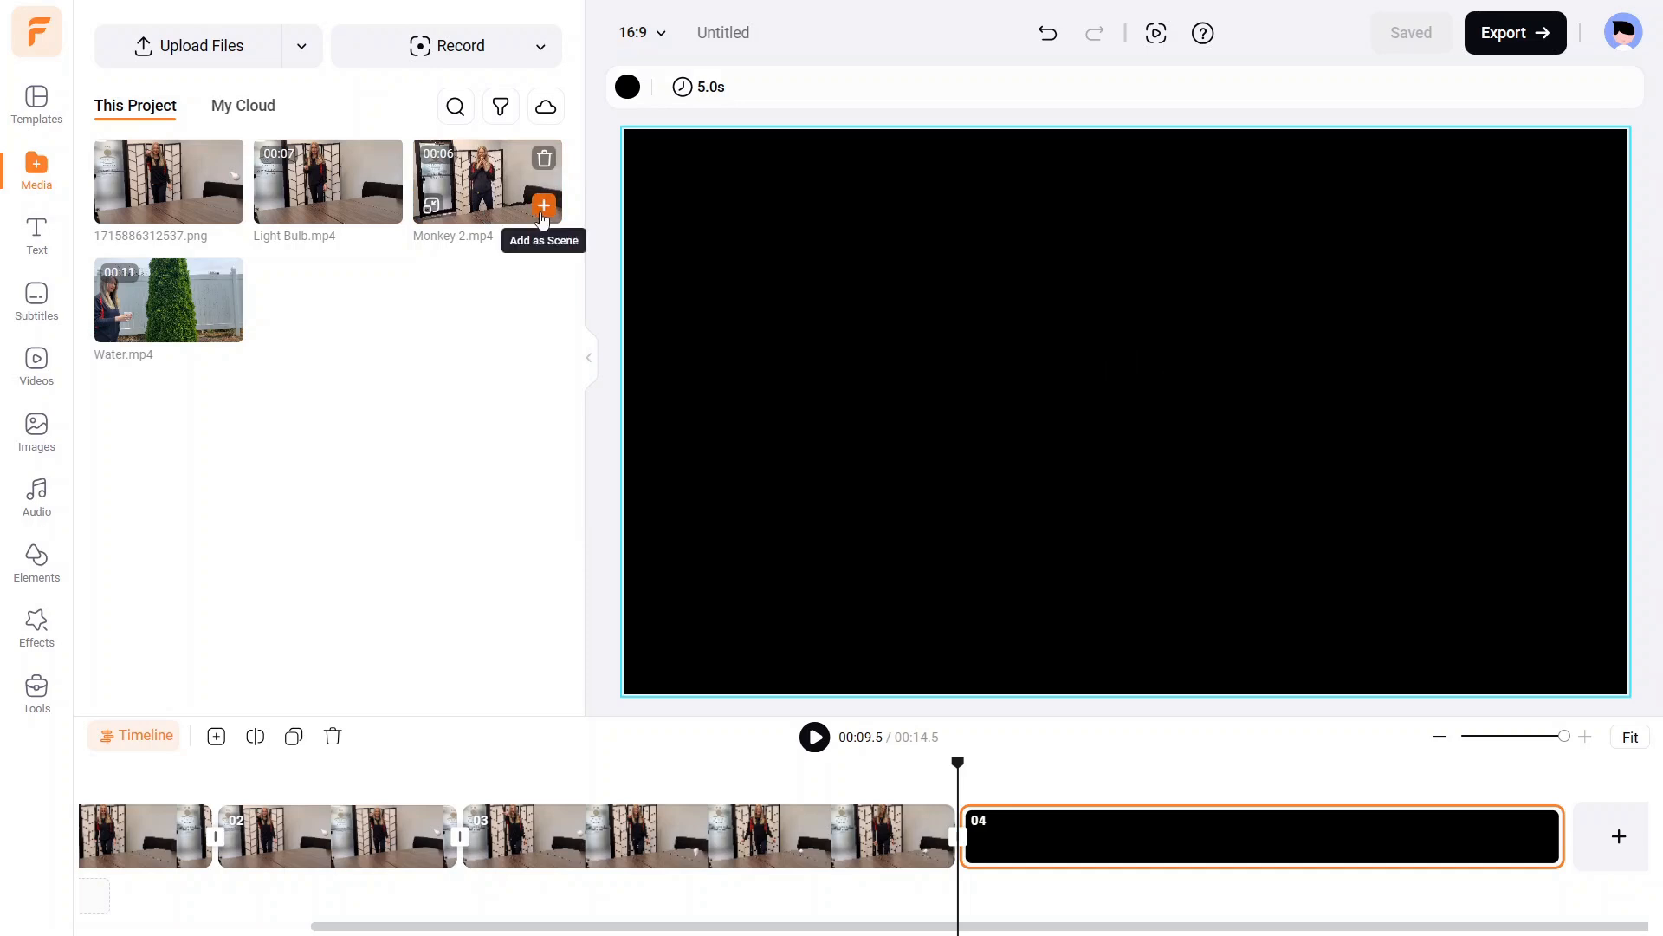
click(543, 207)
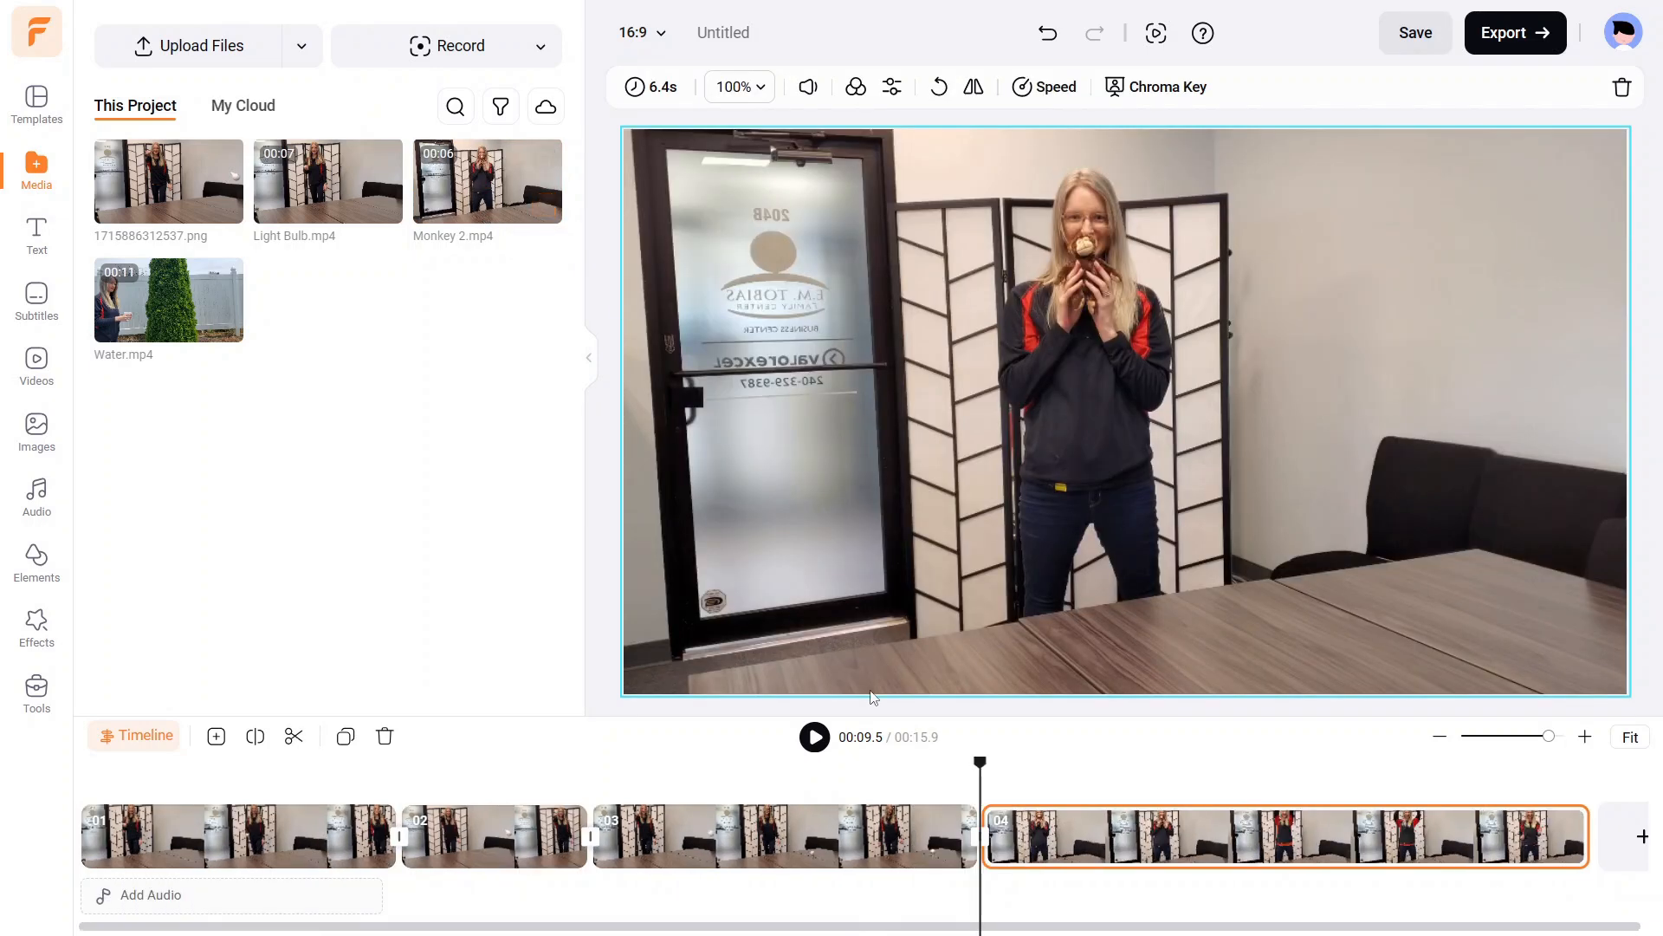
click(814, 738)
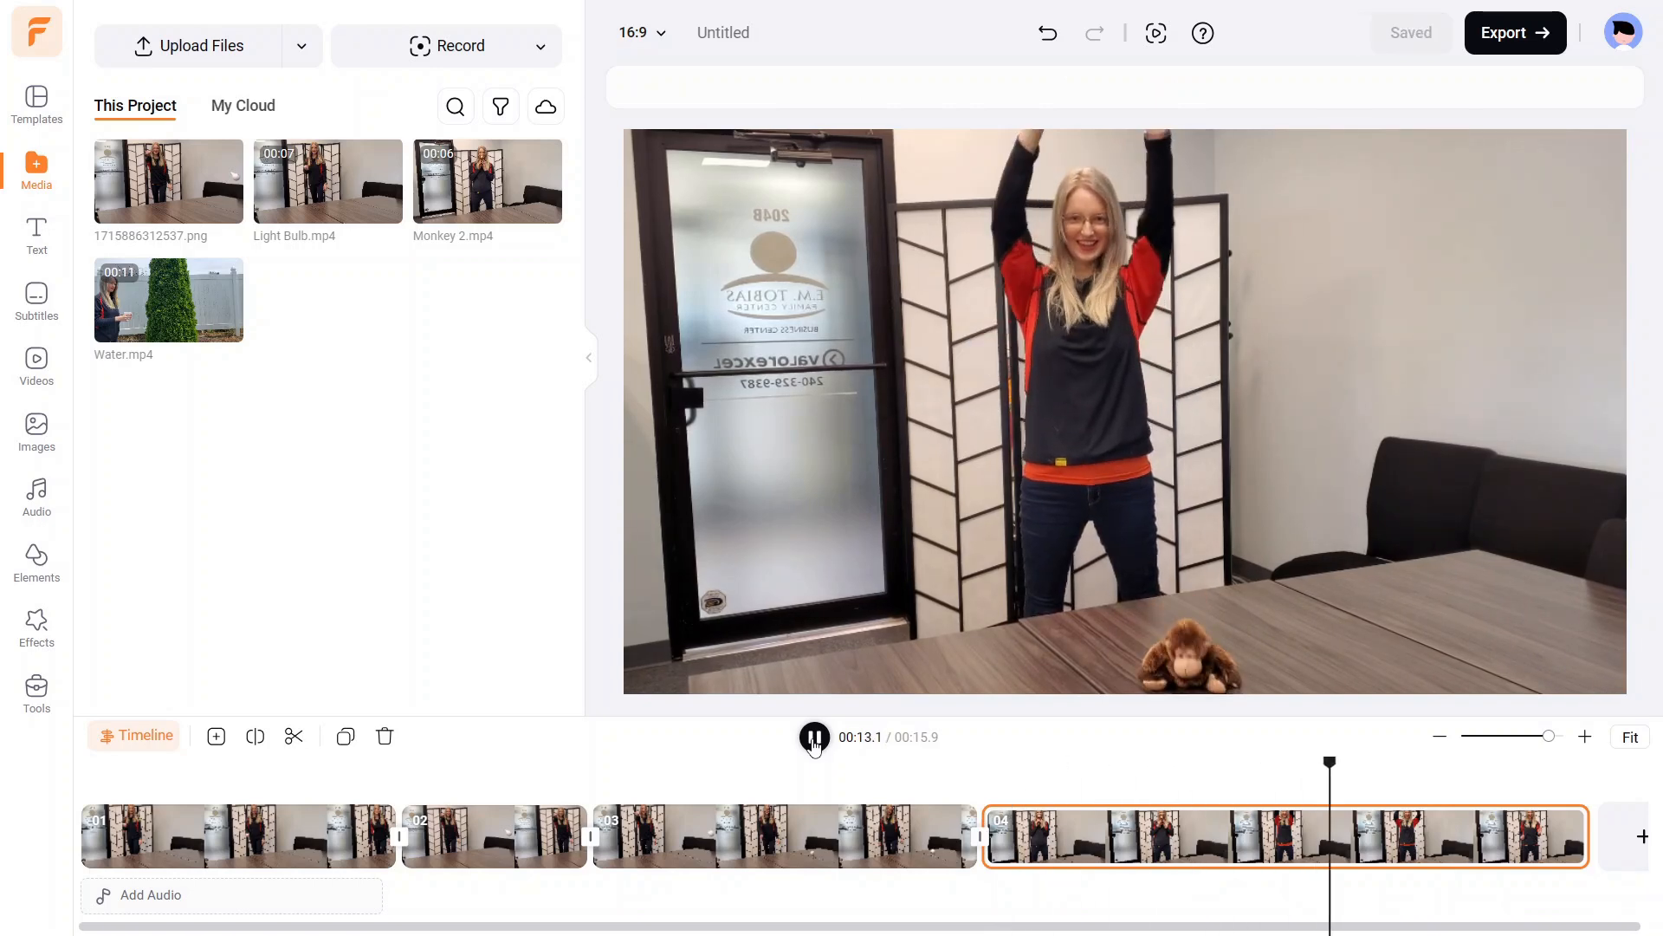
click(1452, 828)
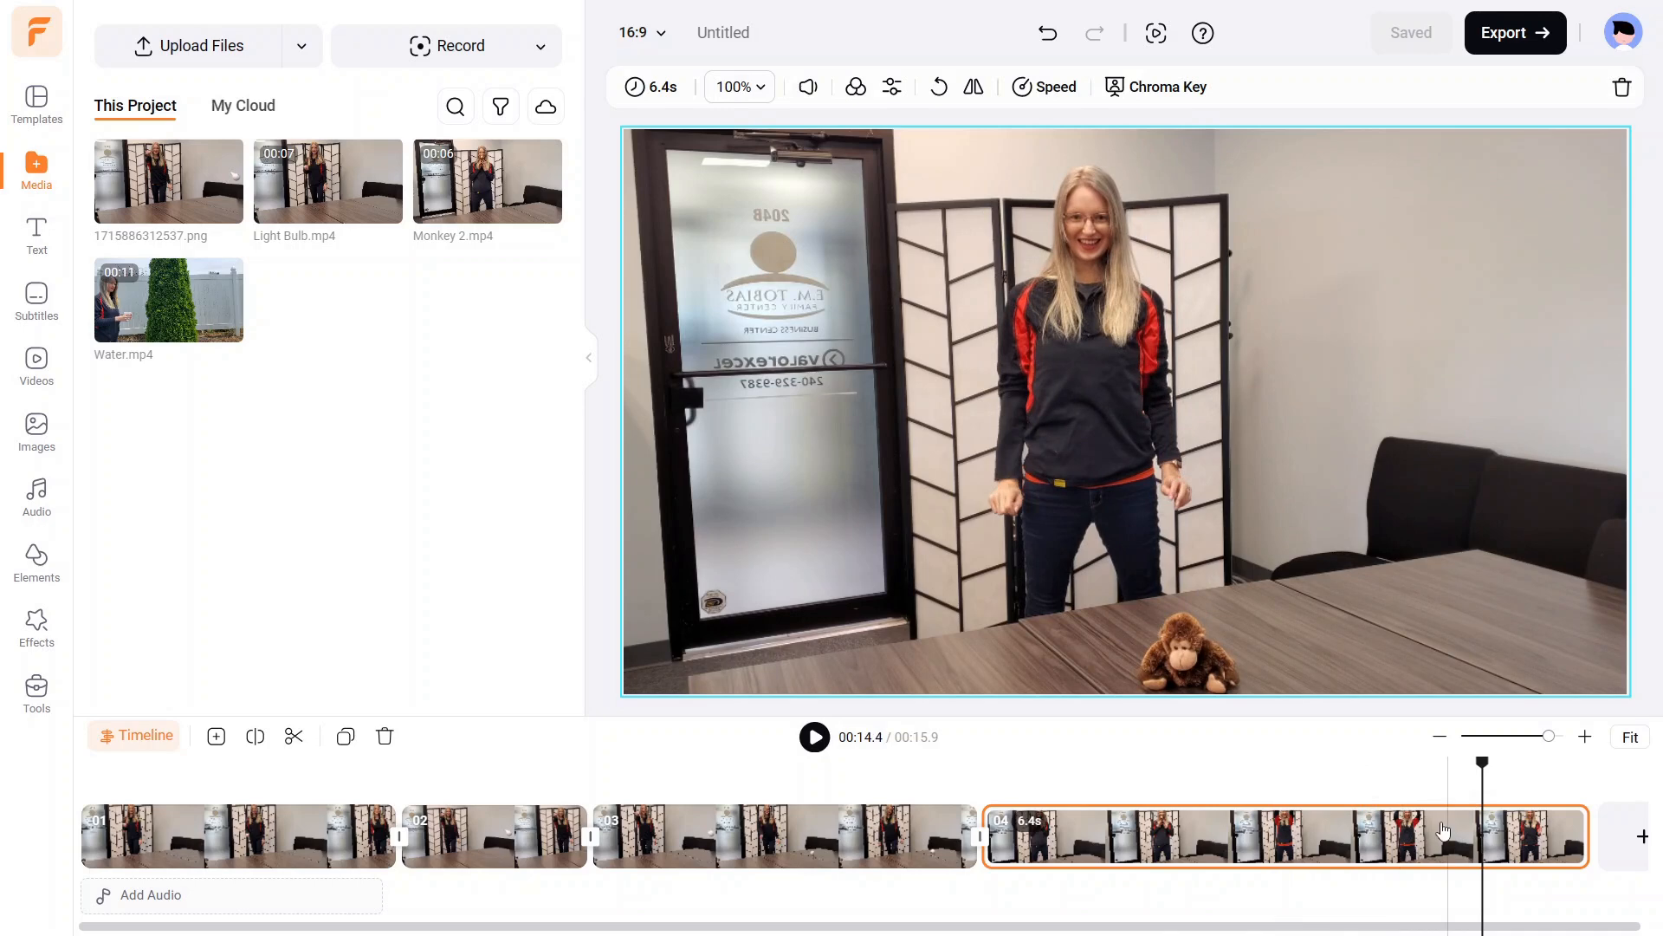
Insert a freeze frame in the Monkey 2 scene at 00:12.7 and play back from that clip's start.
drag(1482, 769, 1293, 781)
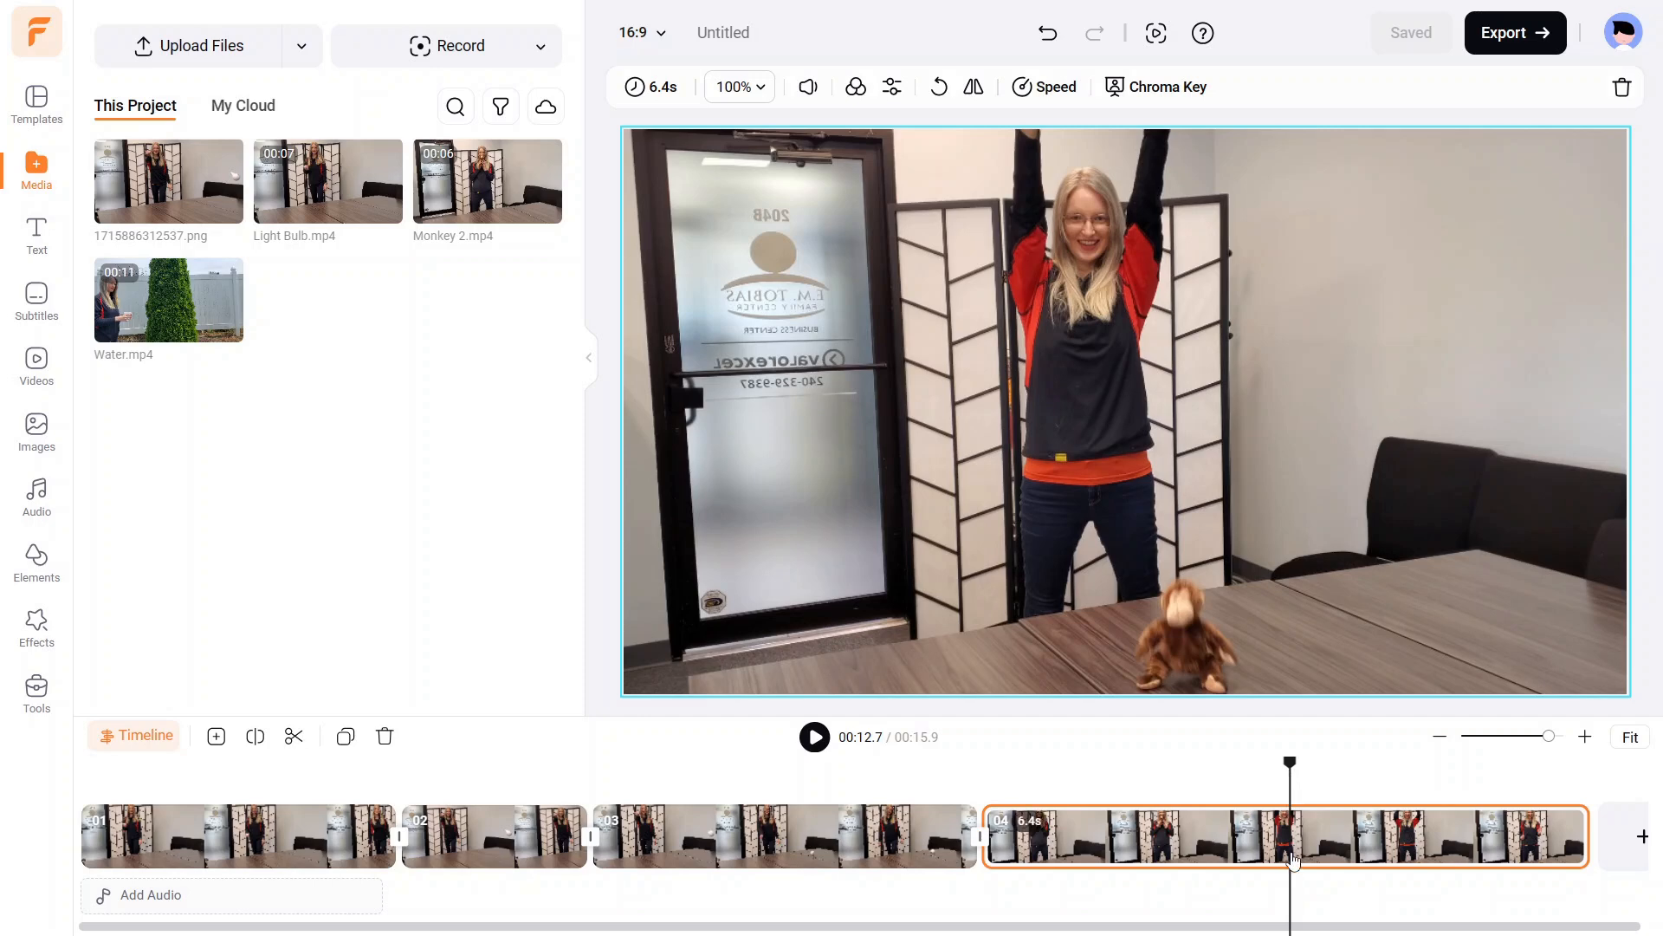
right_click(1293, 859)
click(1389, 576)
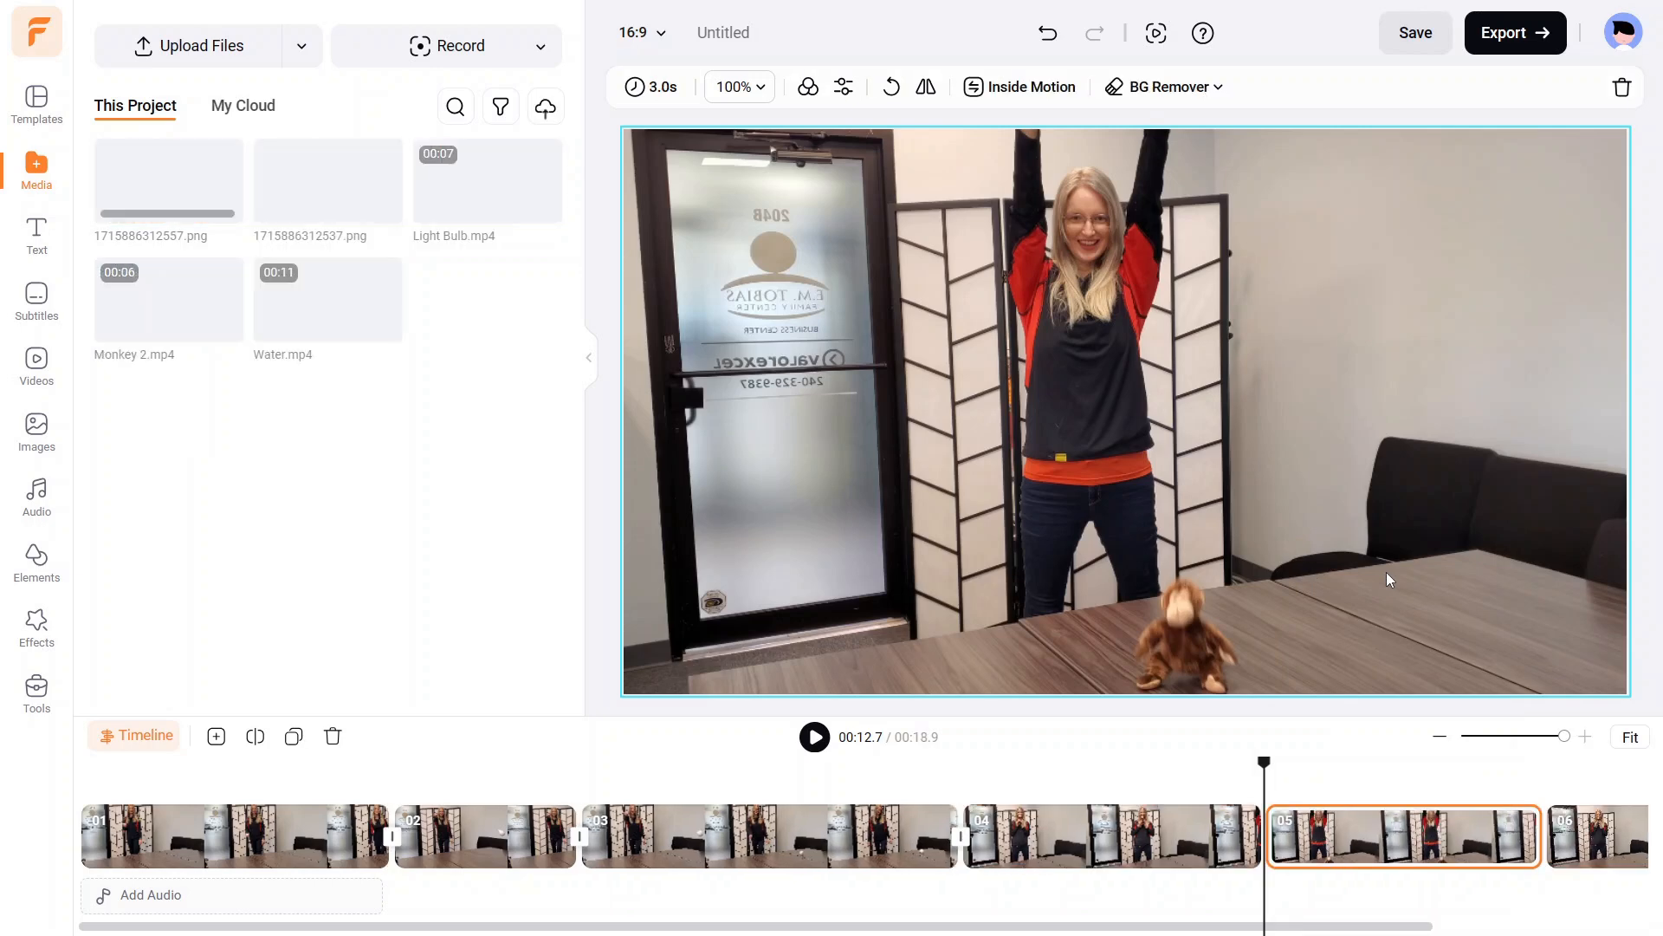
drag(1265, 767, 956, 774)
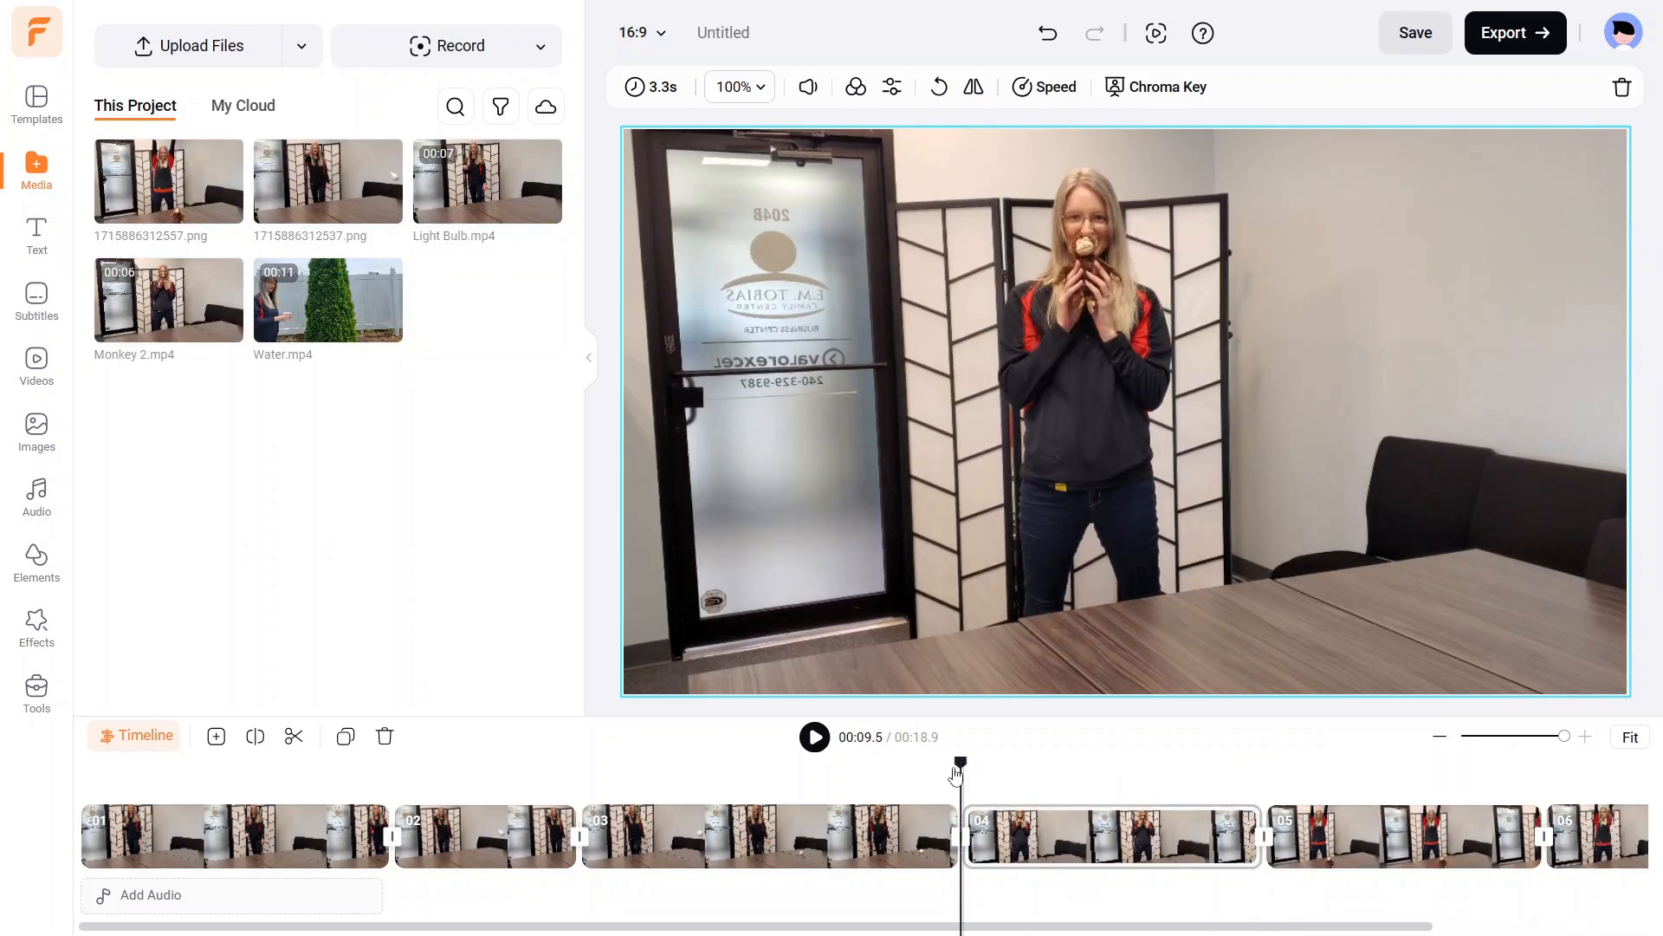
click(814, 738)
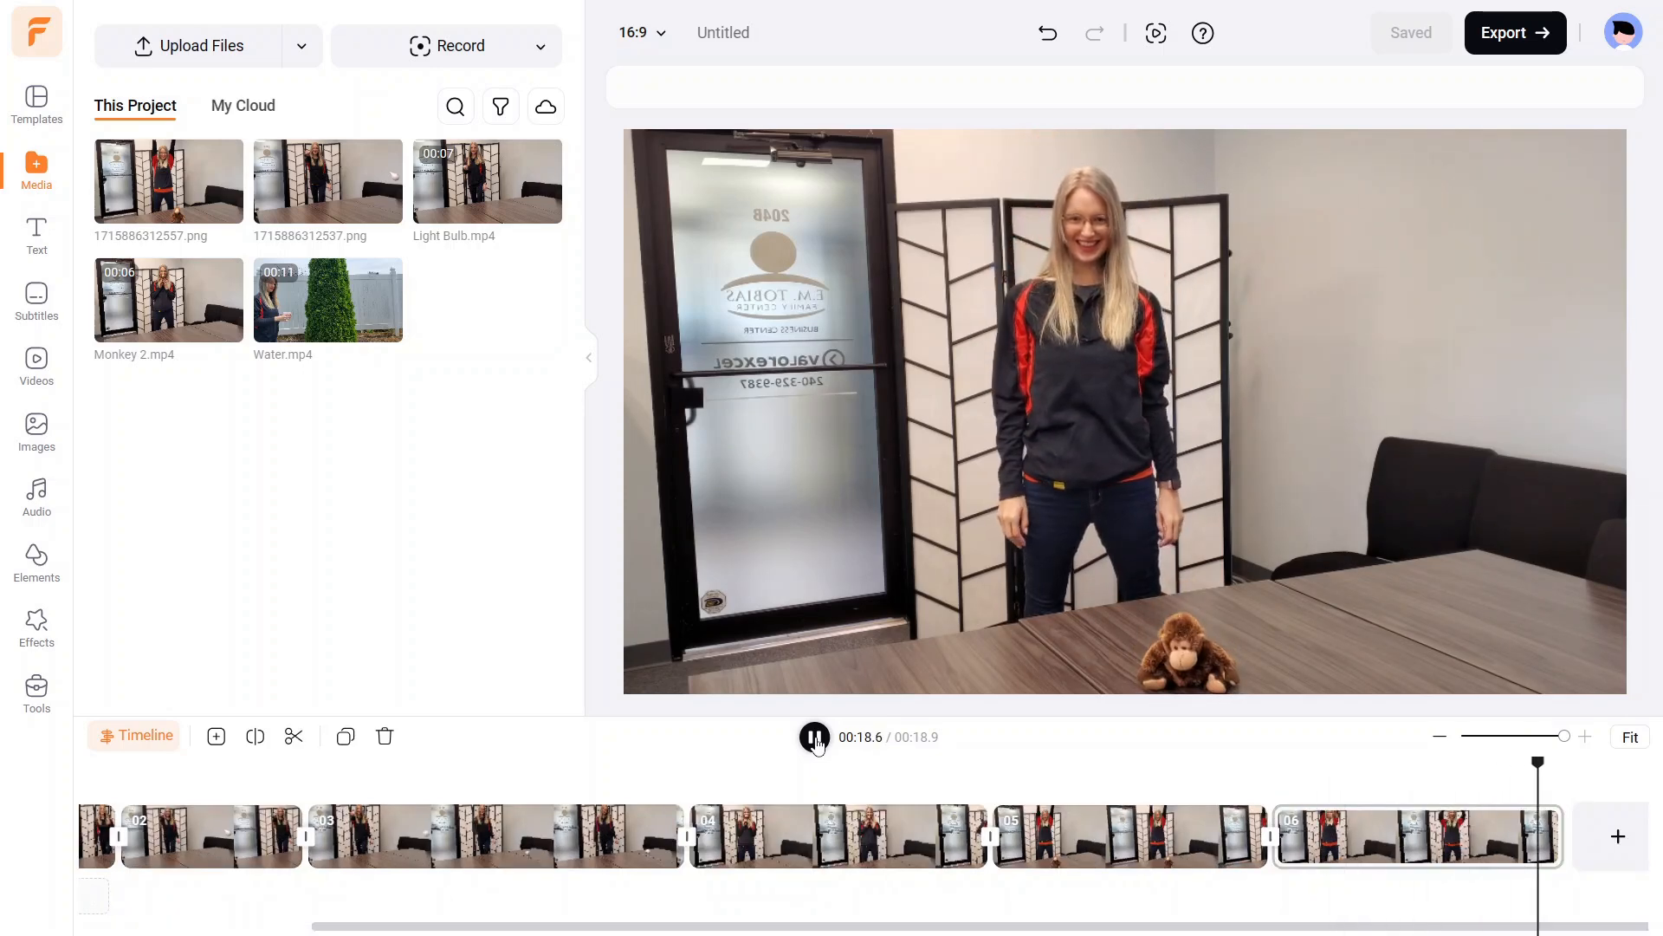
Add a new scene at the end of the timeline, fill it with Water.mp4 and play it past the water throw.
click(1624, 834)
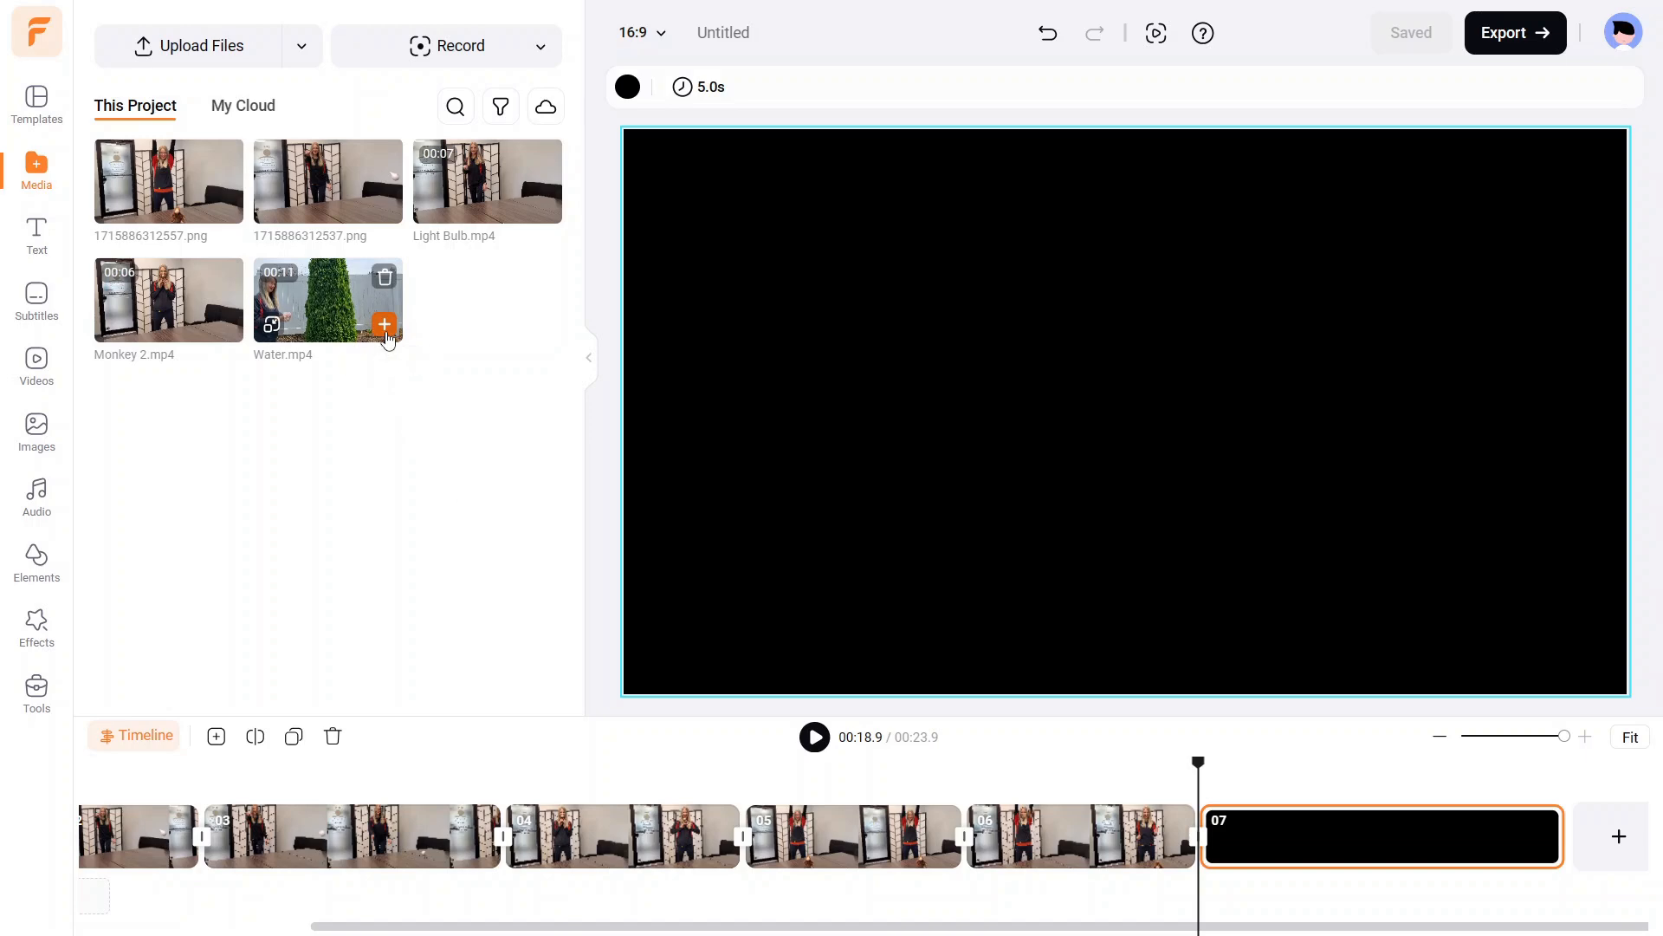
click(386, 329)
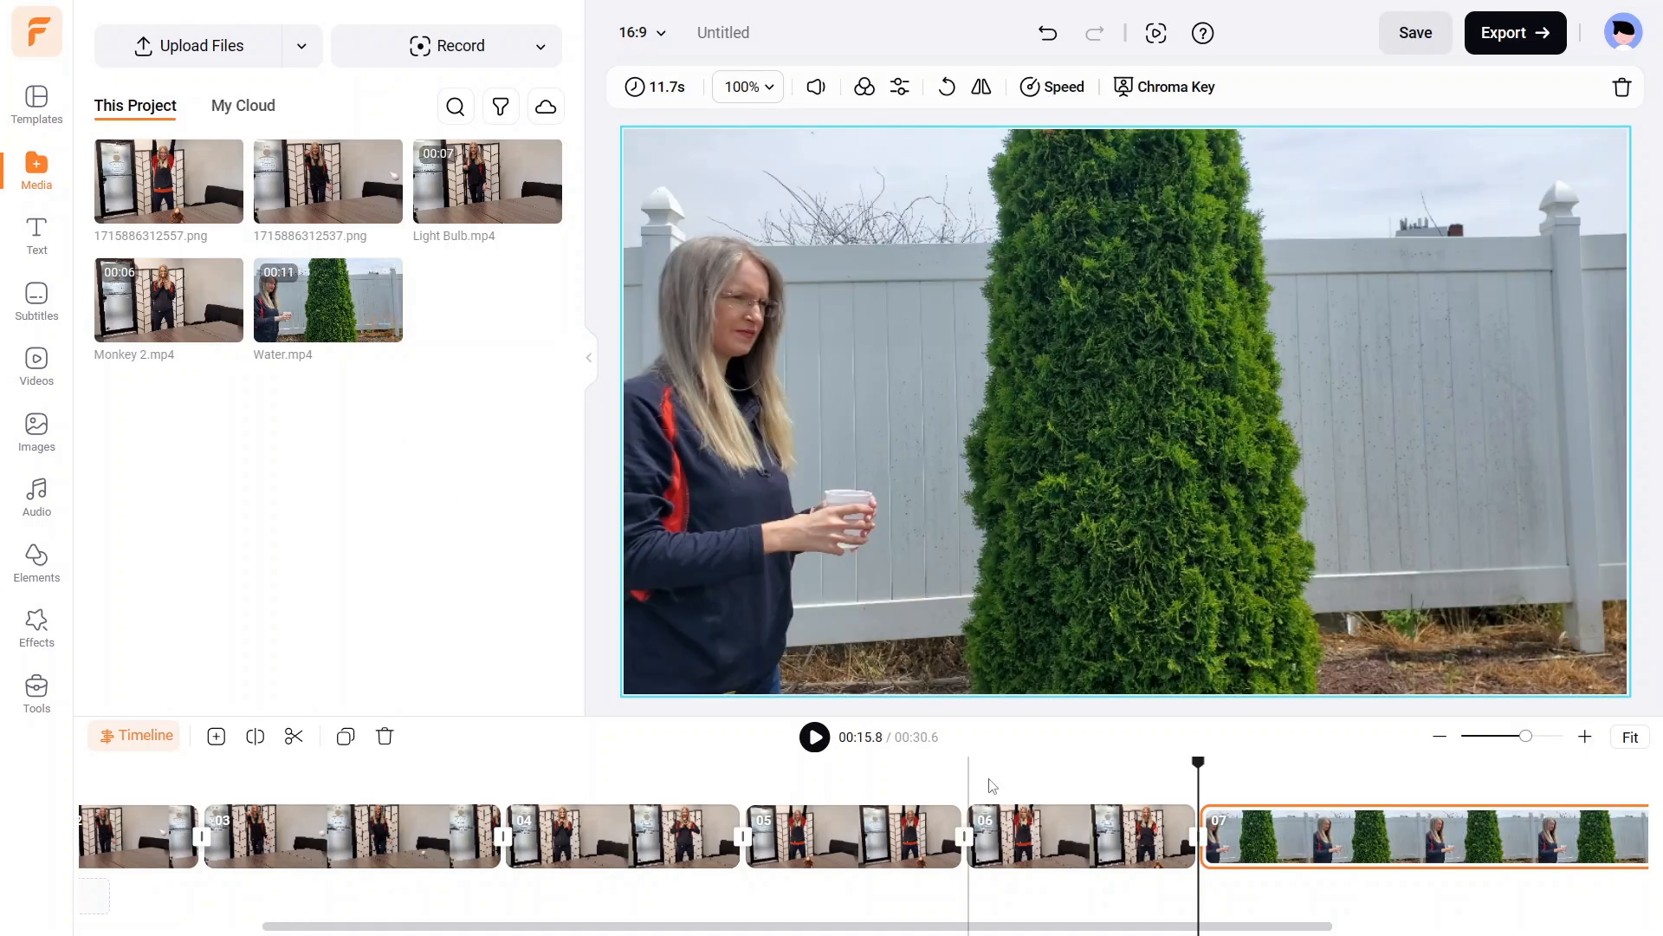
click(815, 737)
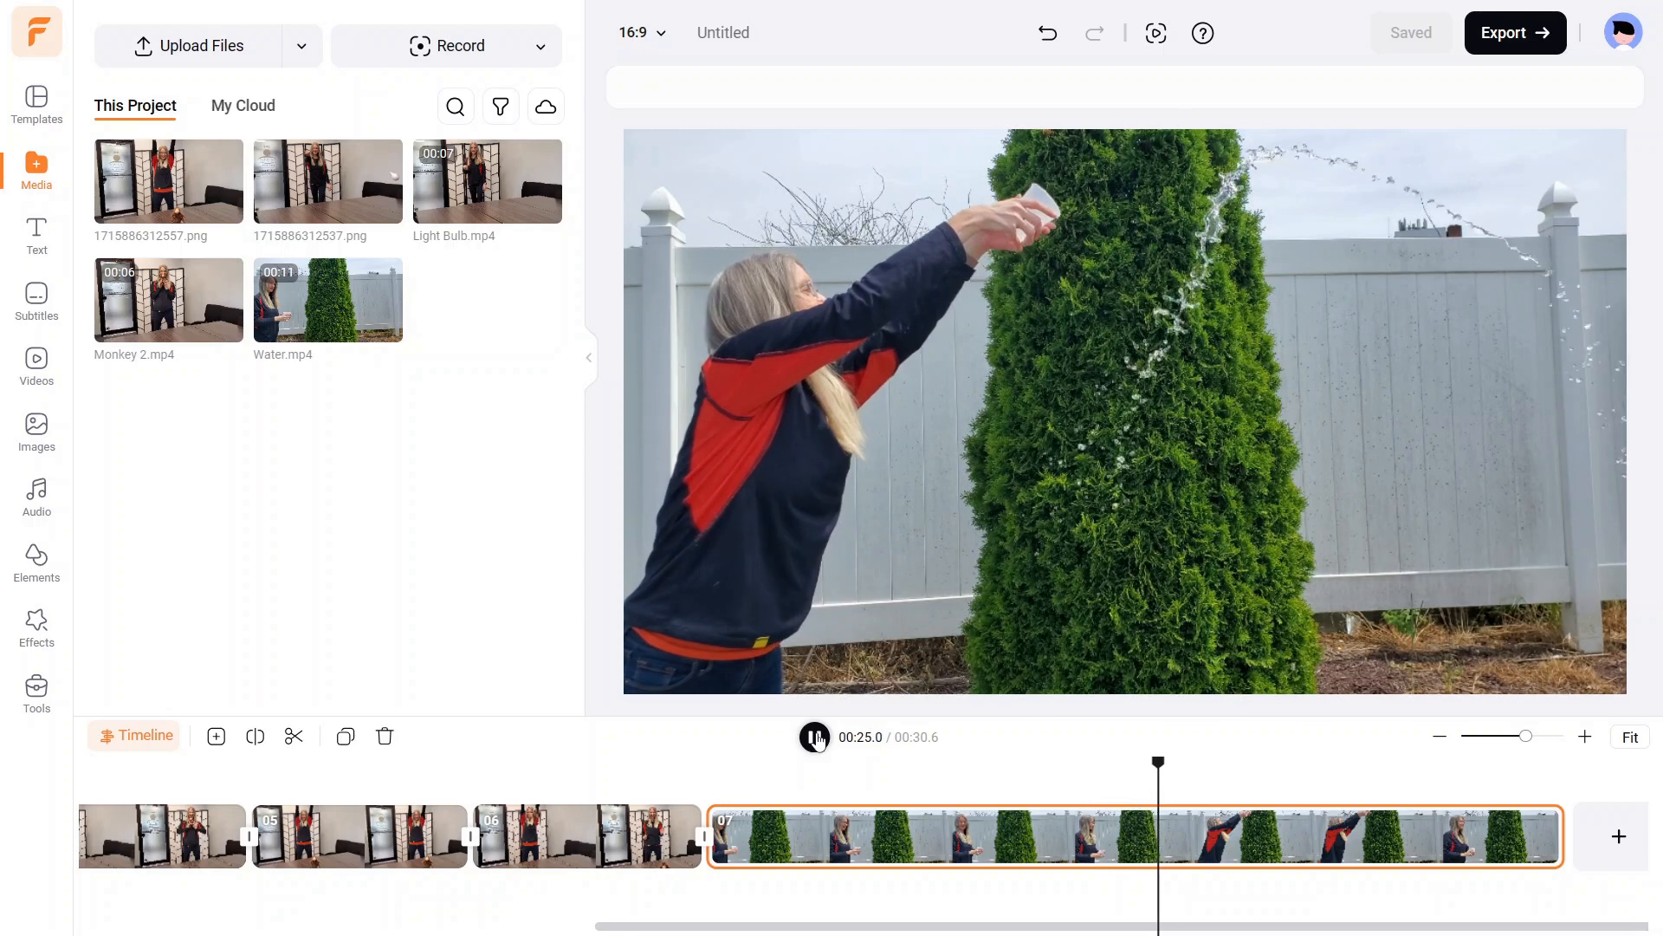
key(space)
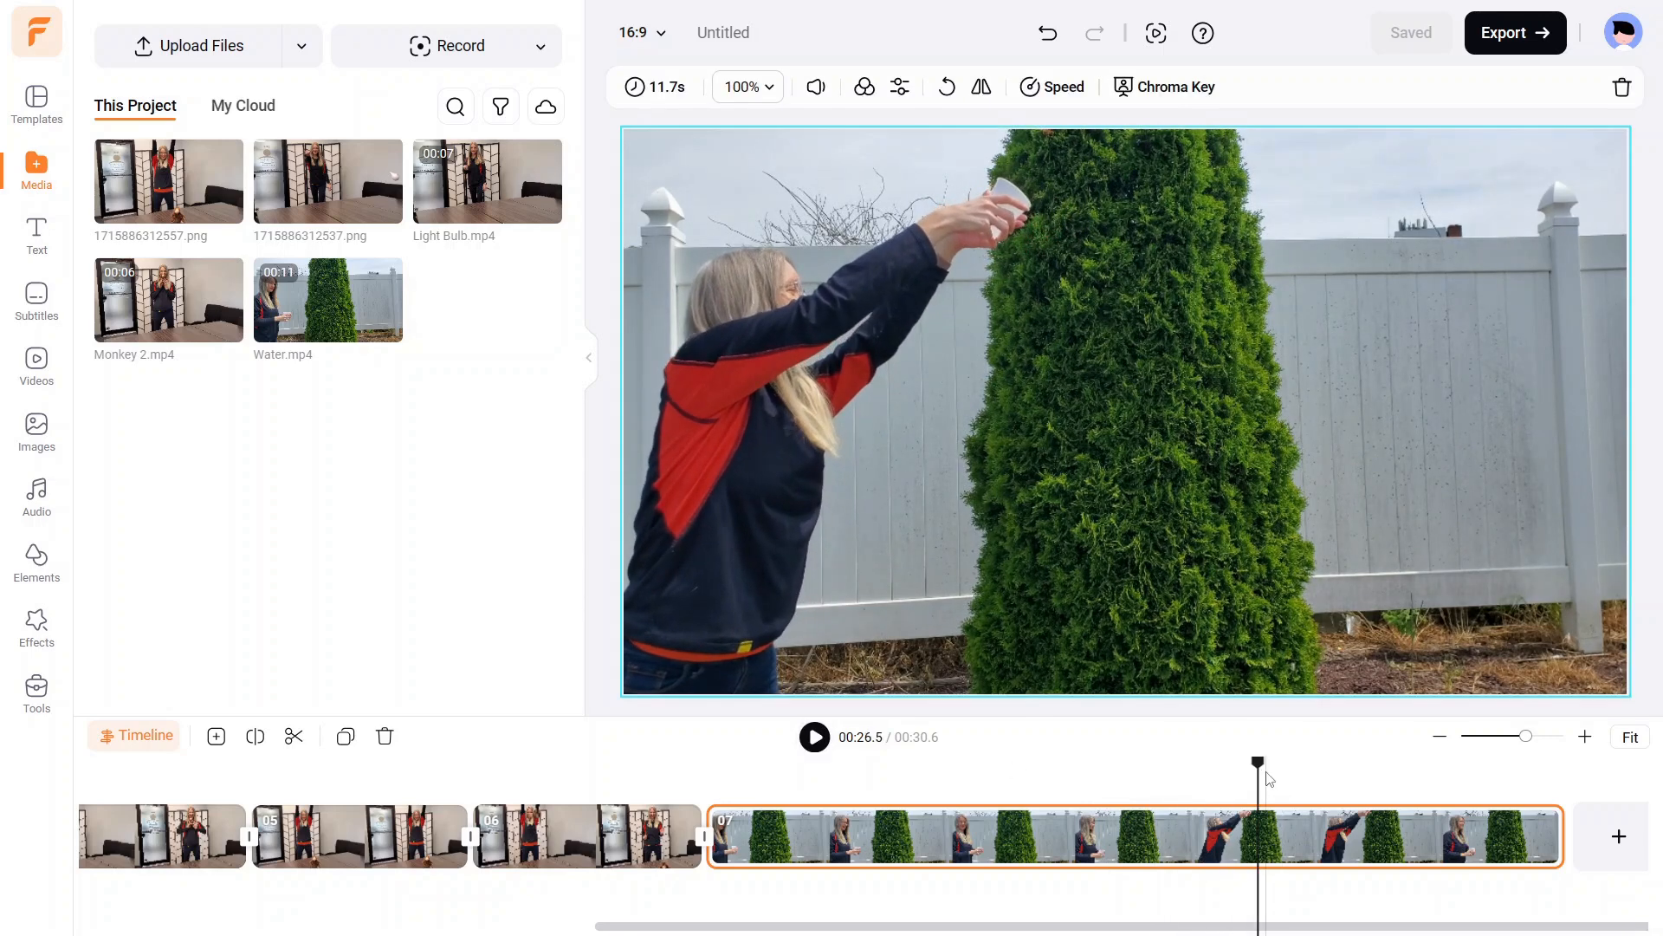
Insert a freeze frame in the Water scene at 00:25.0, while the thrown water is in mid-air.
drag(1260, 769, 1162, 781)
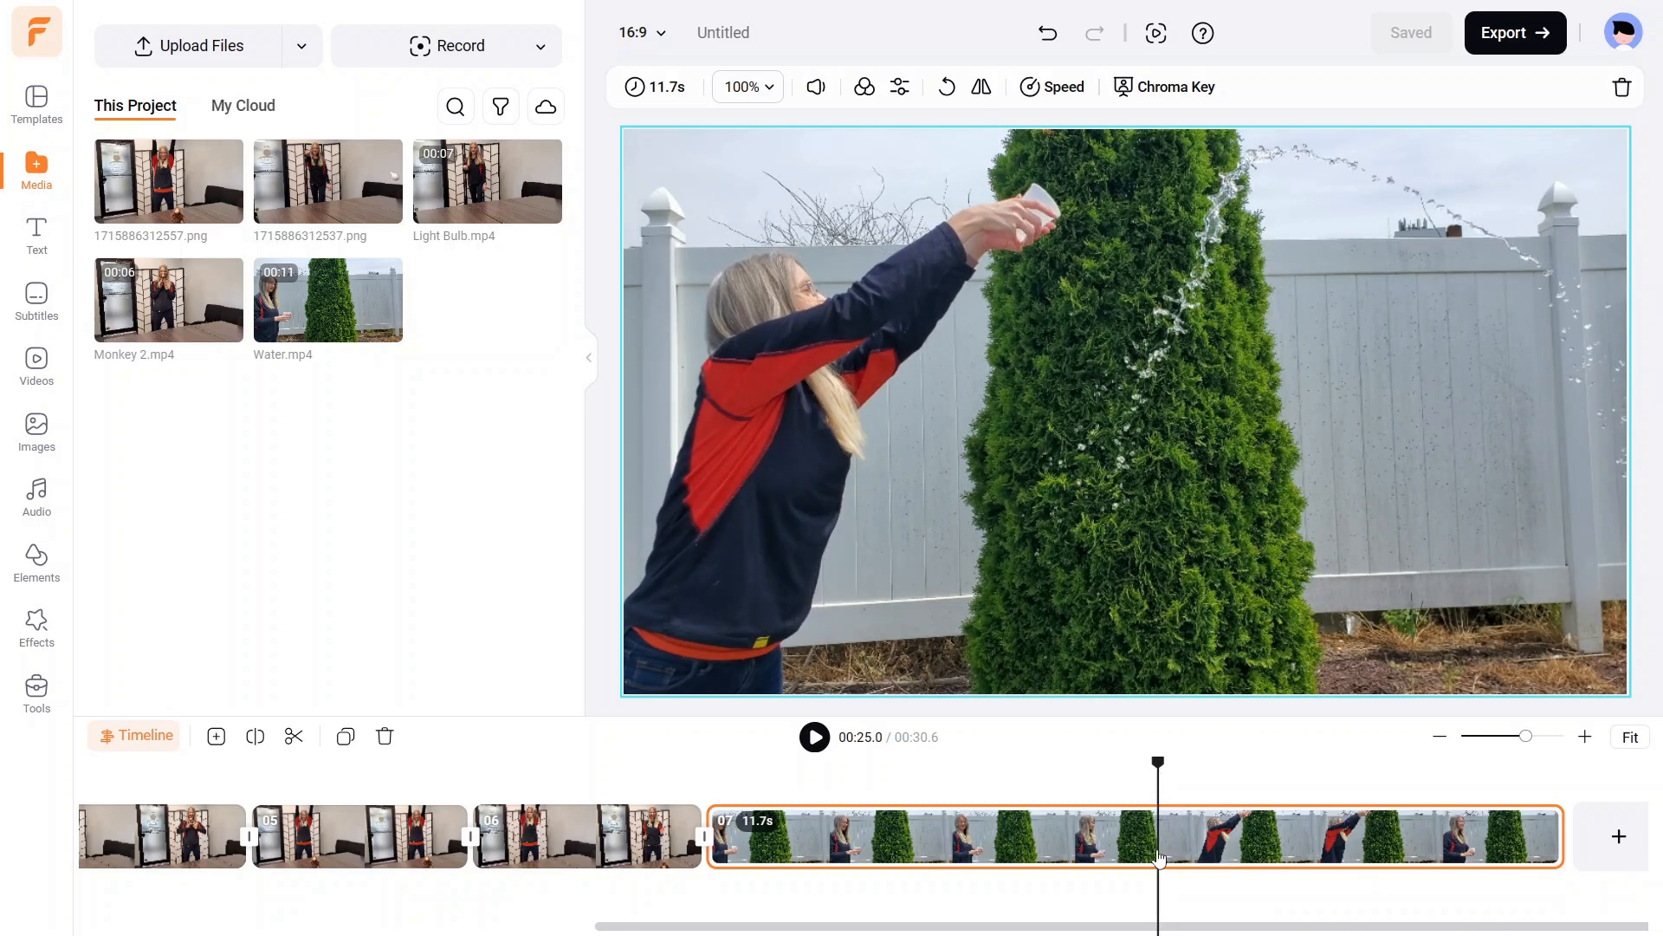
right_click(1162, 861)
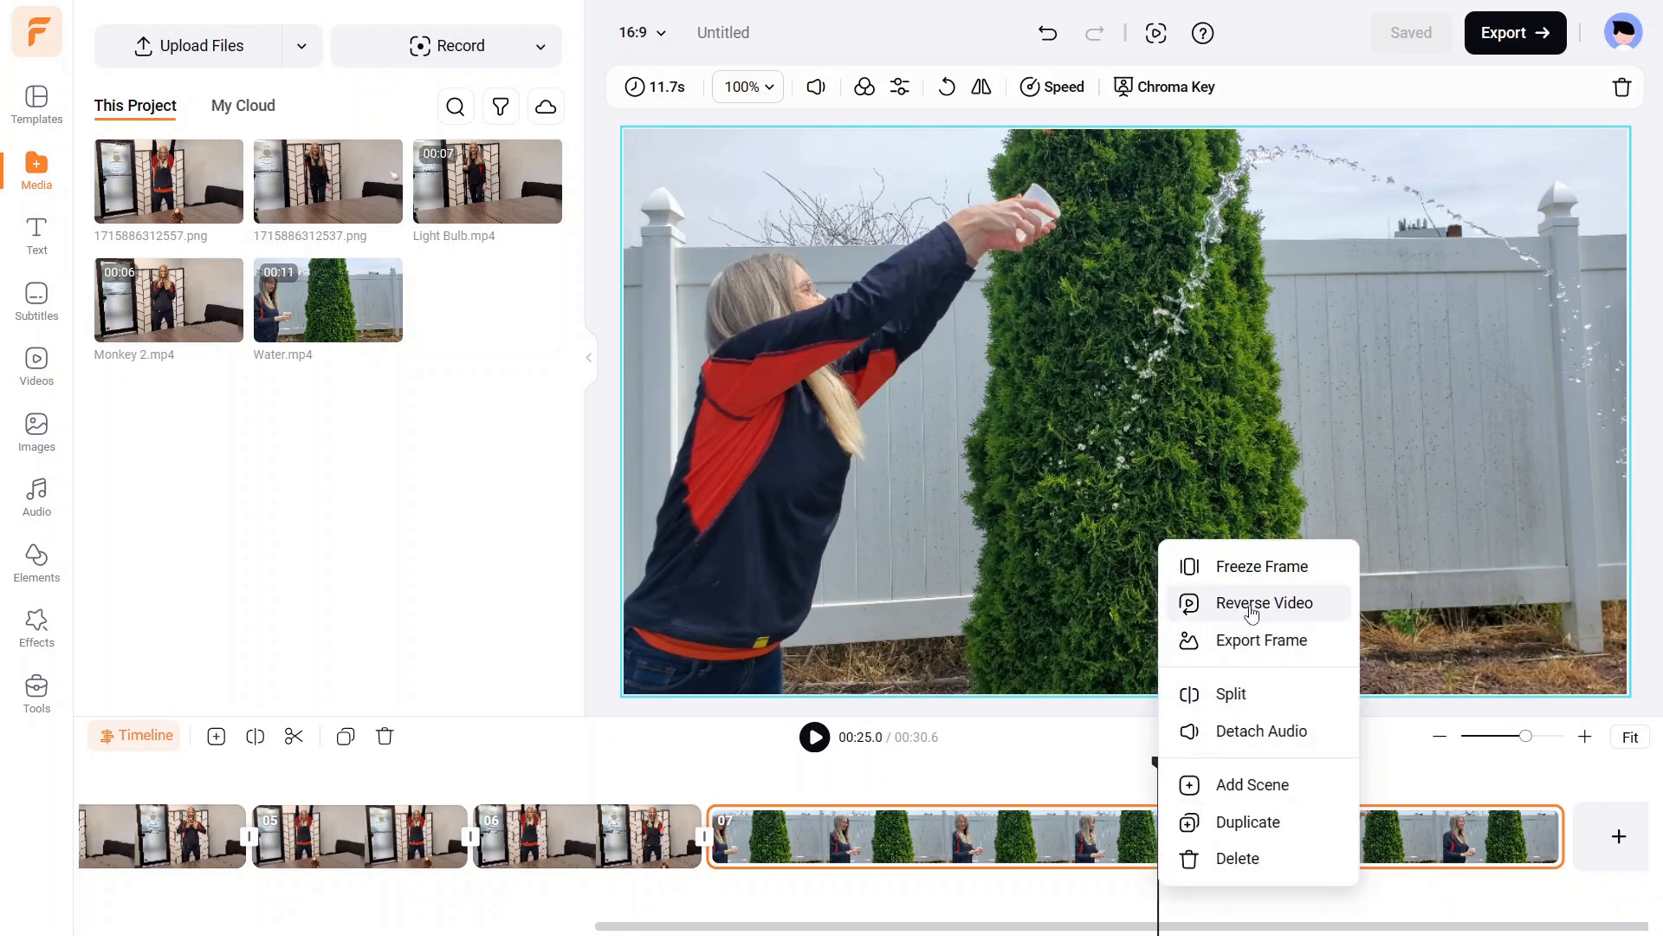
click(1267, 567)
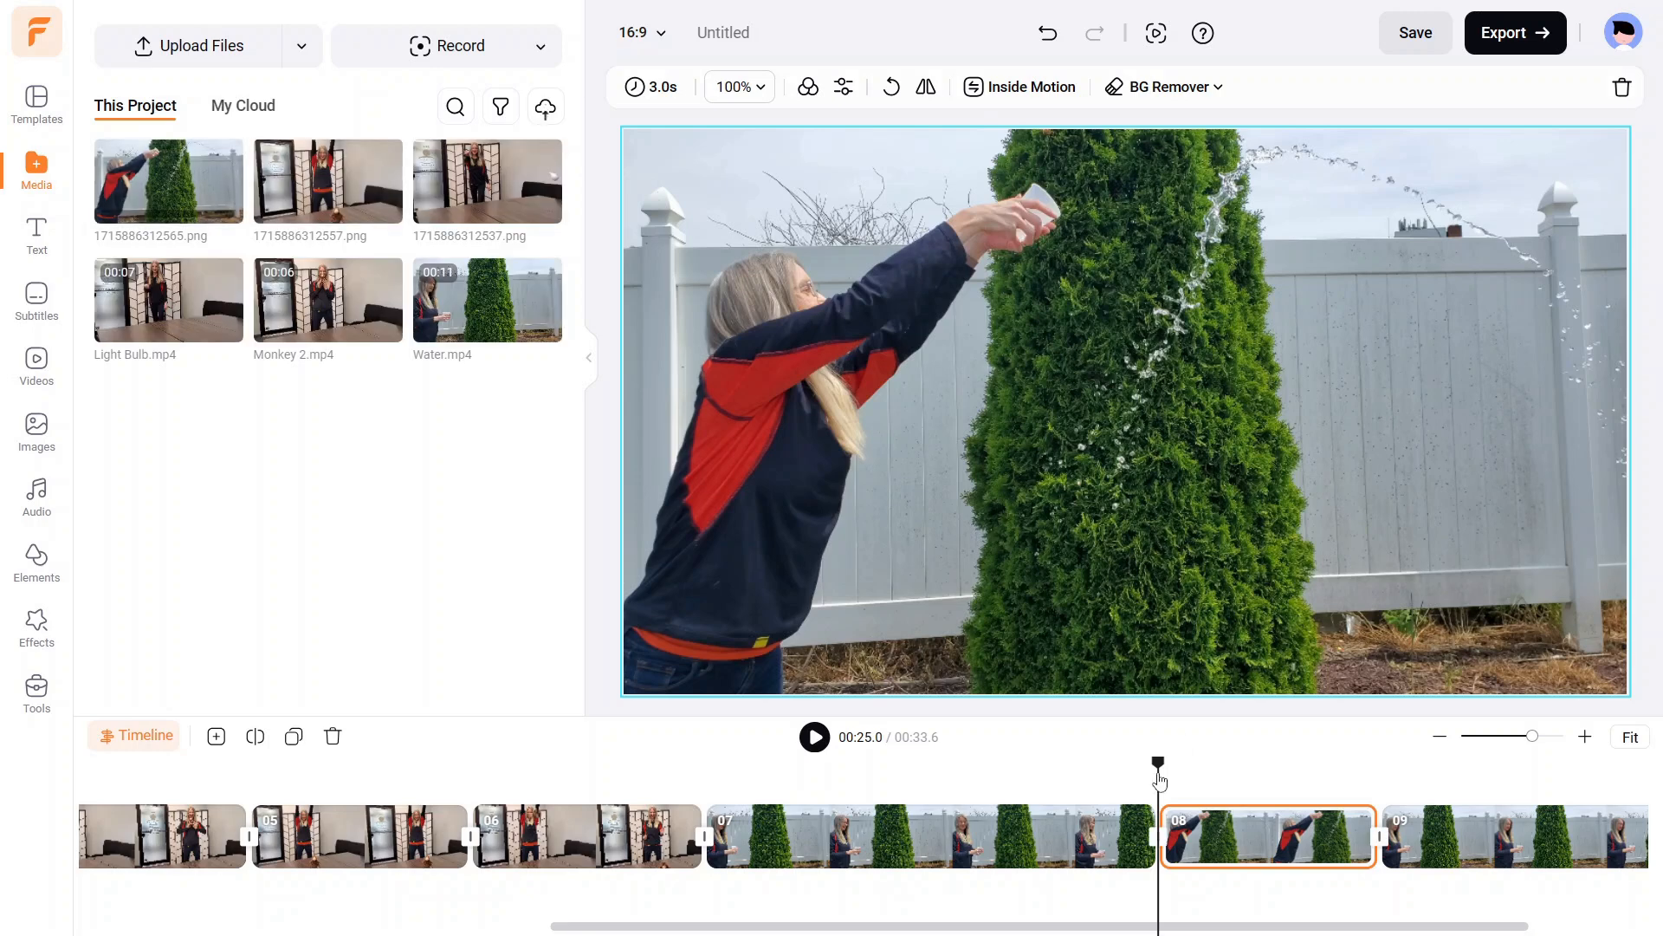
Play back from the start of the Water scene through its freeze frame to check the effect.
drag(1117, 763, 707, 804)
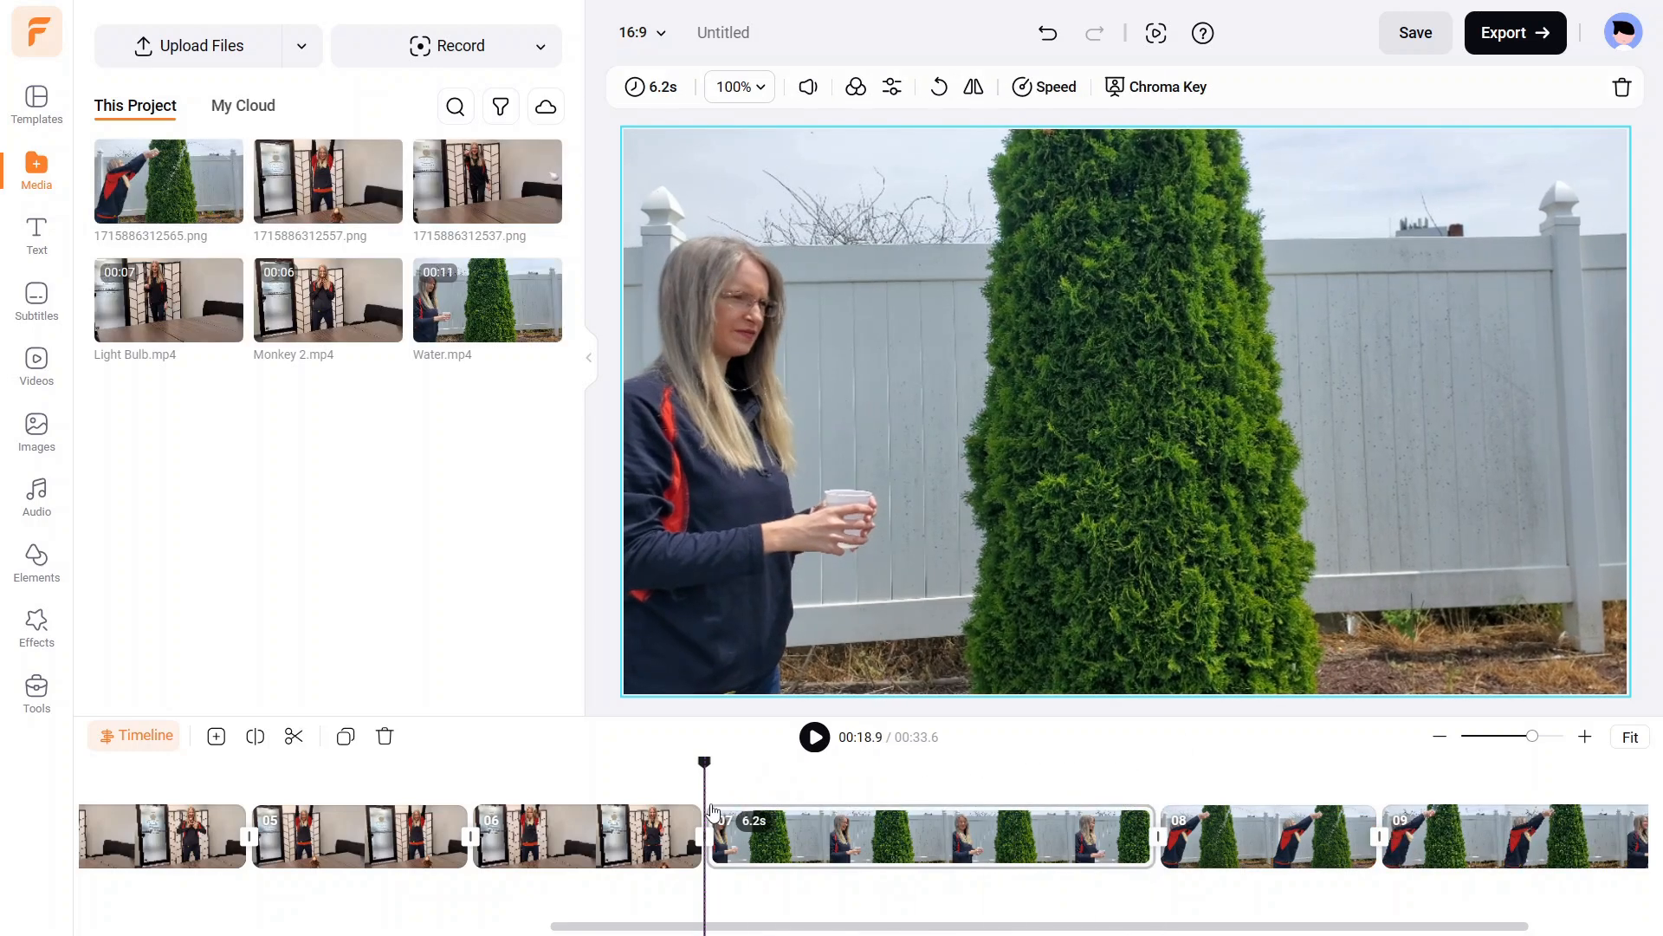
click(814, 737)
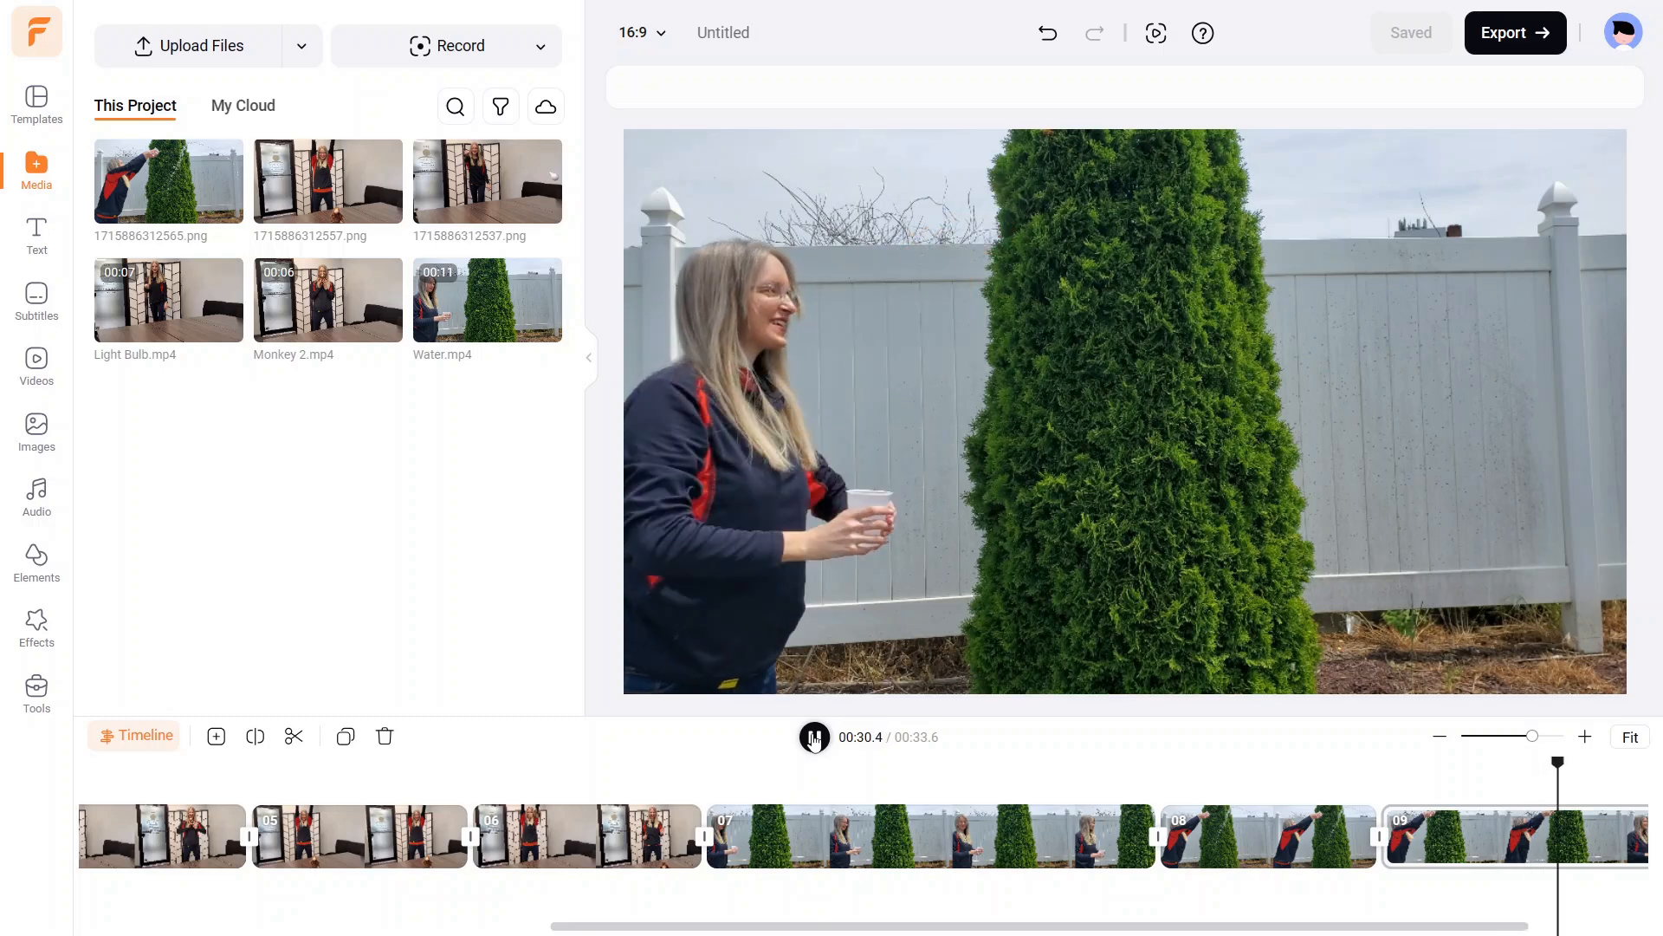
click(814, 741)
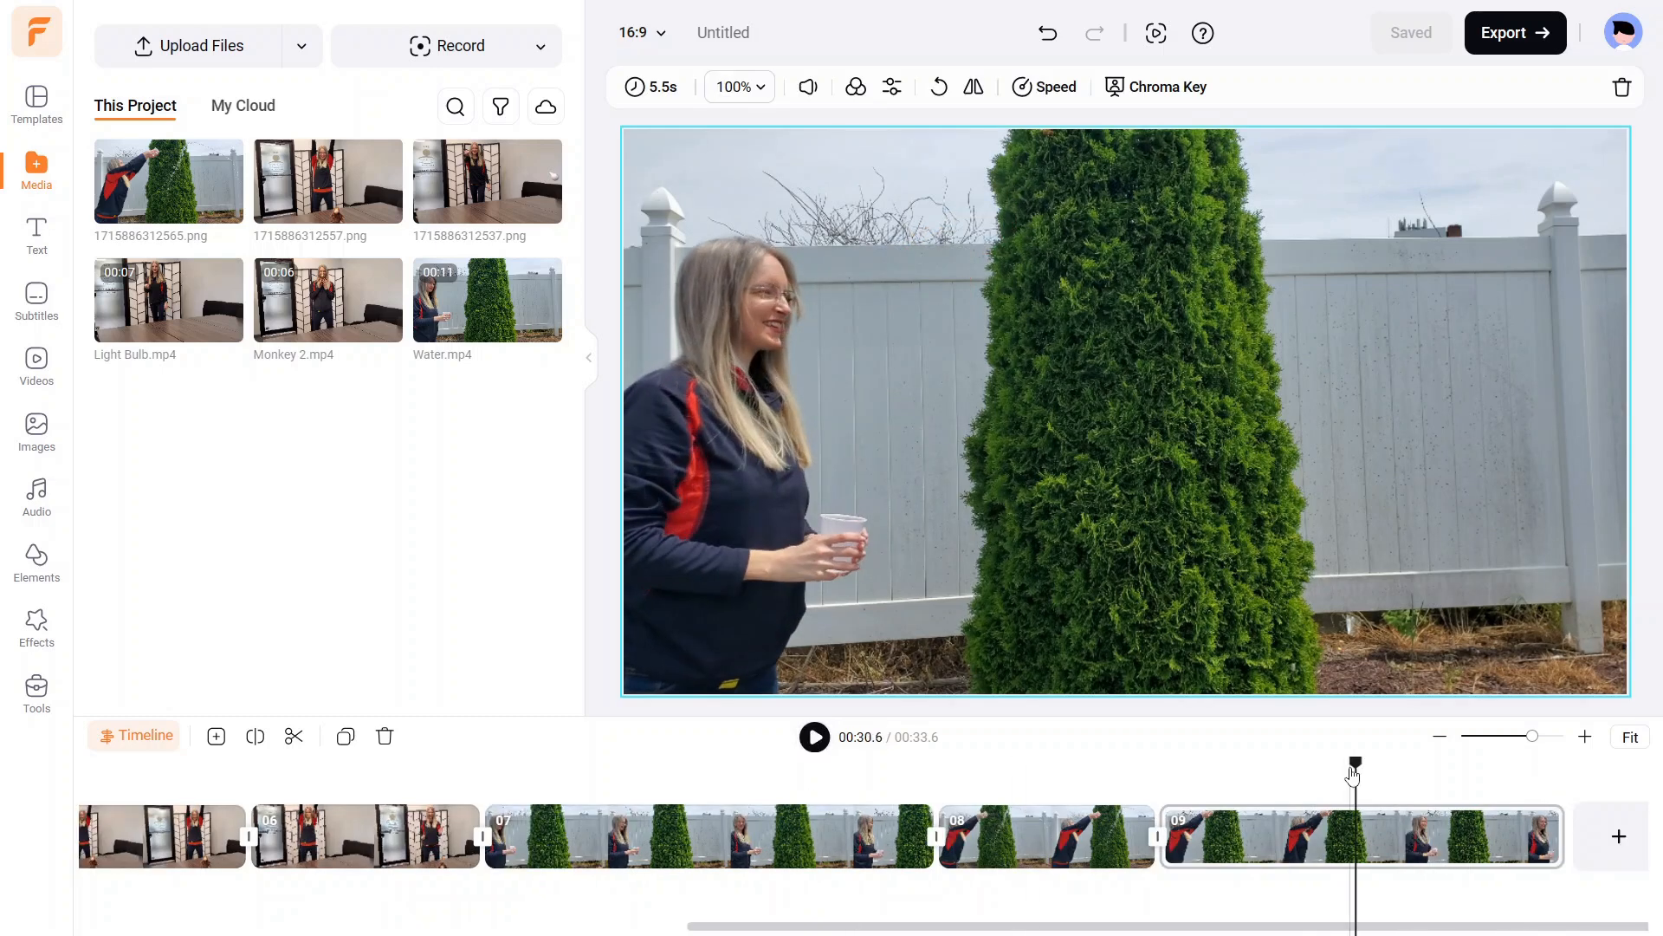
Return to the beginning of the timeline and play the whole video through to the final Water scene.
drag(1354, 767, 672, 765)
click(240, 780)
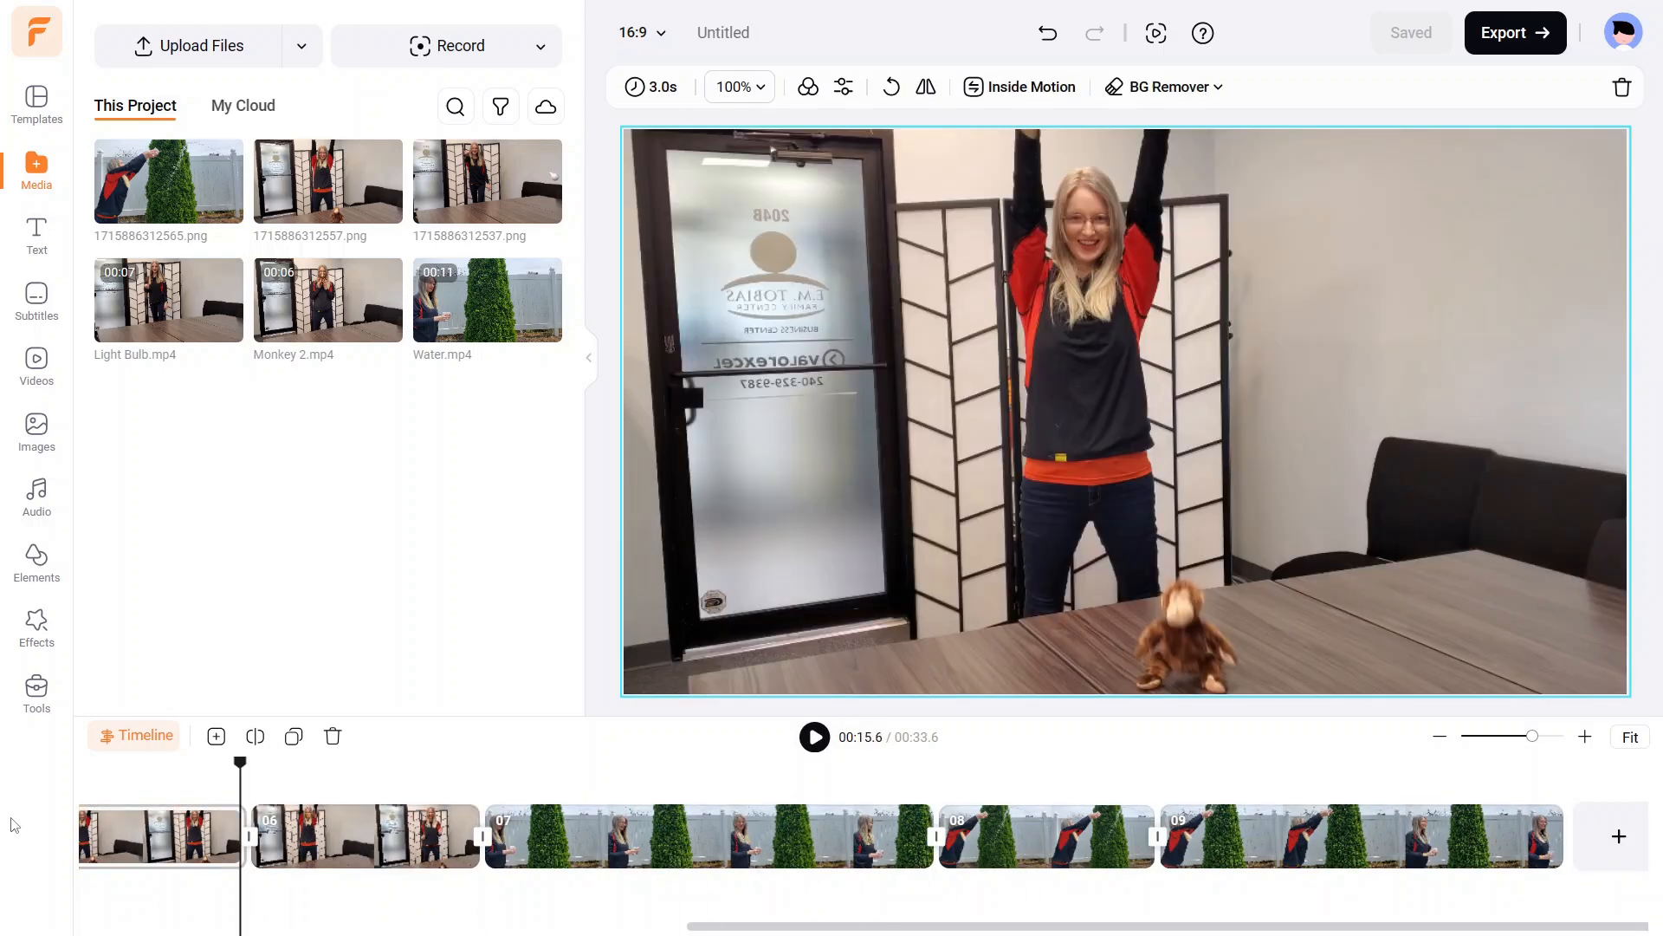
drag(14, 825, 15, 815)
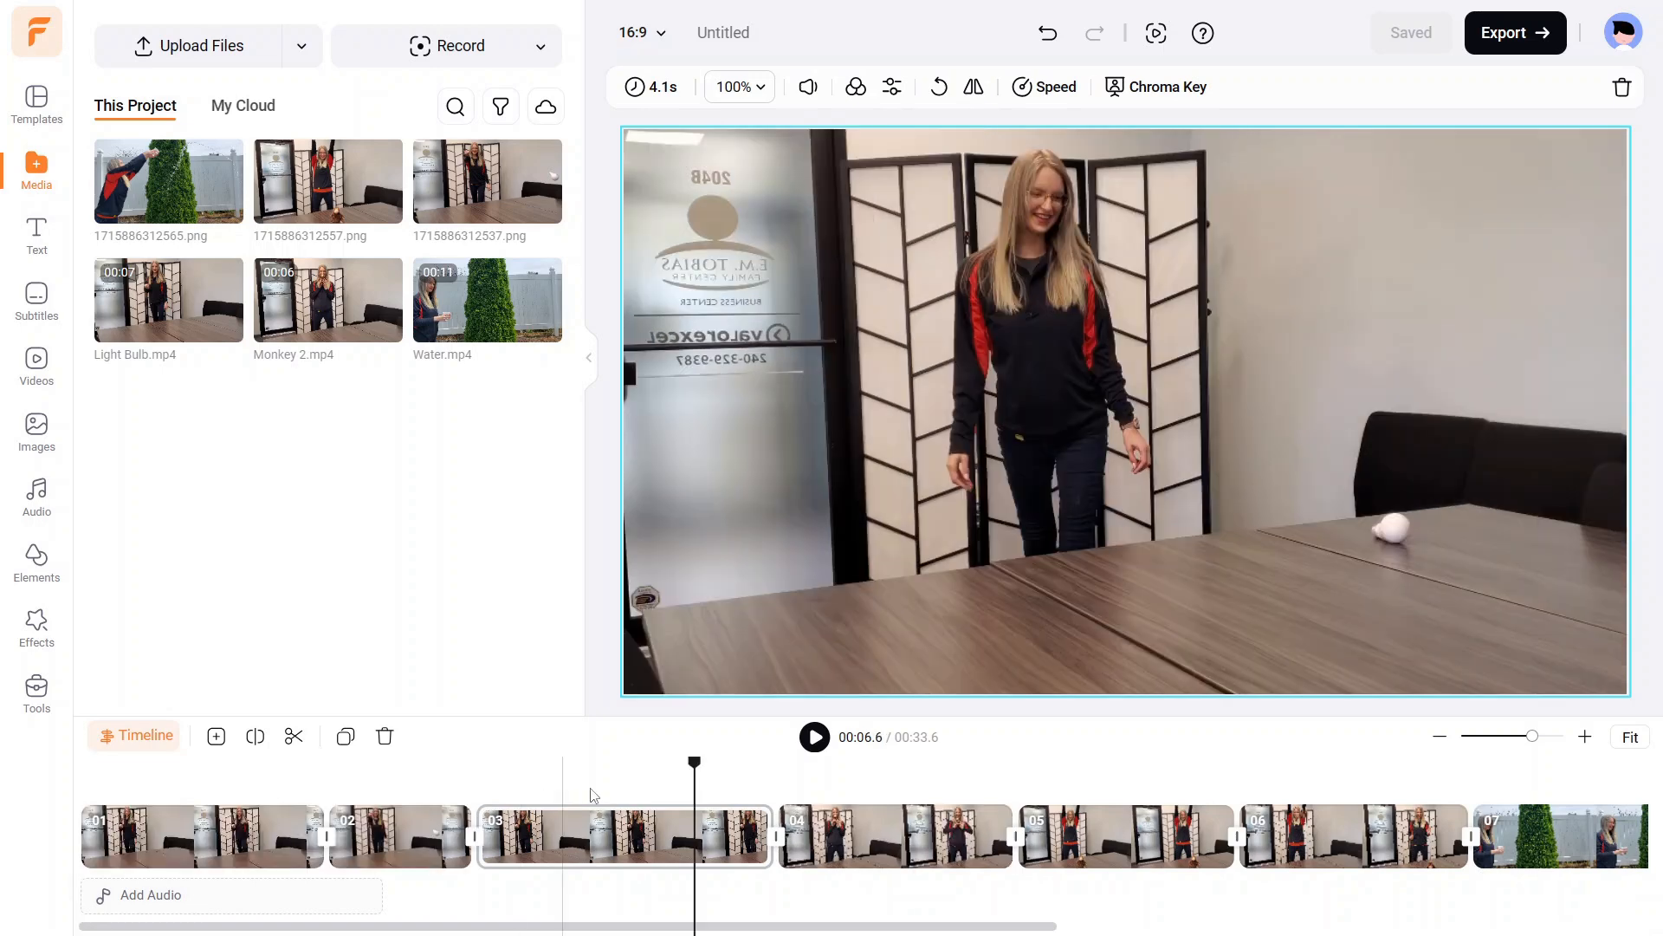
drag(693, 774, 61, 794)
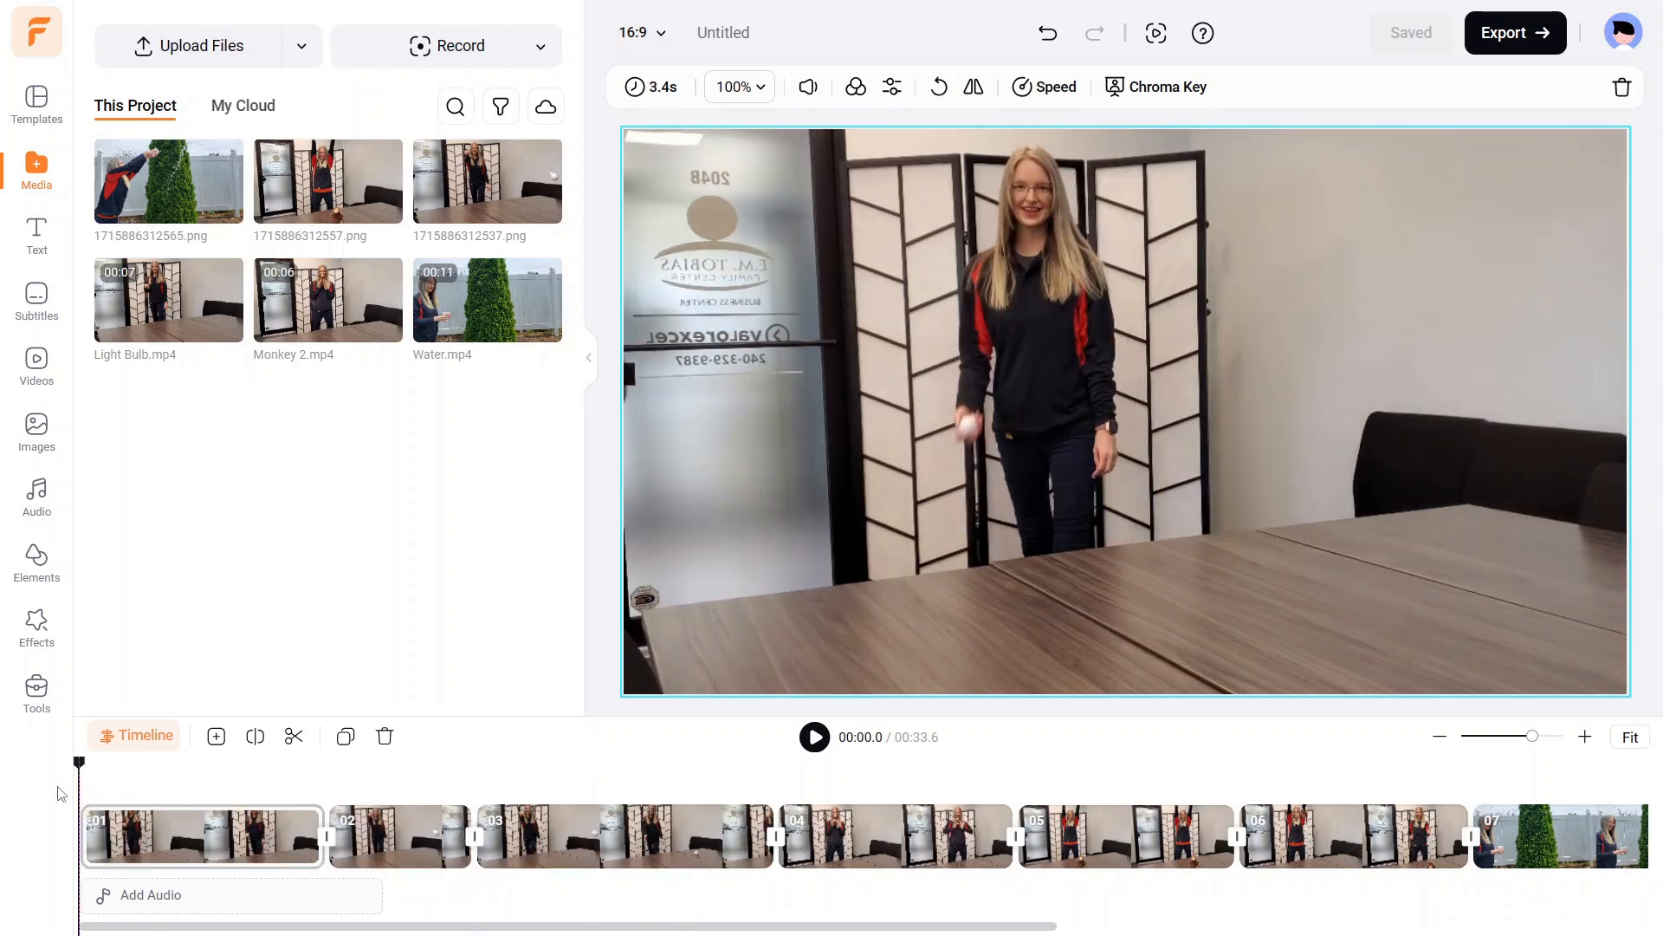
click(814, 738)
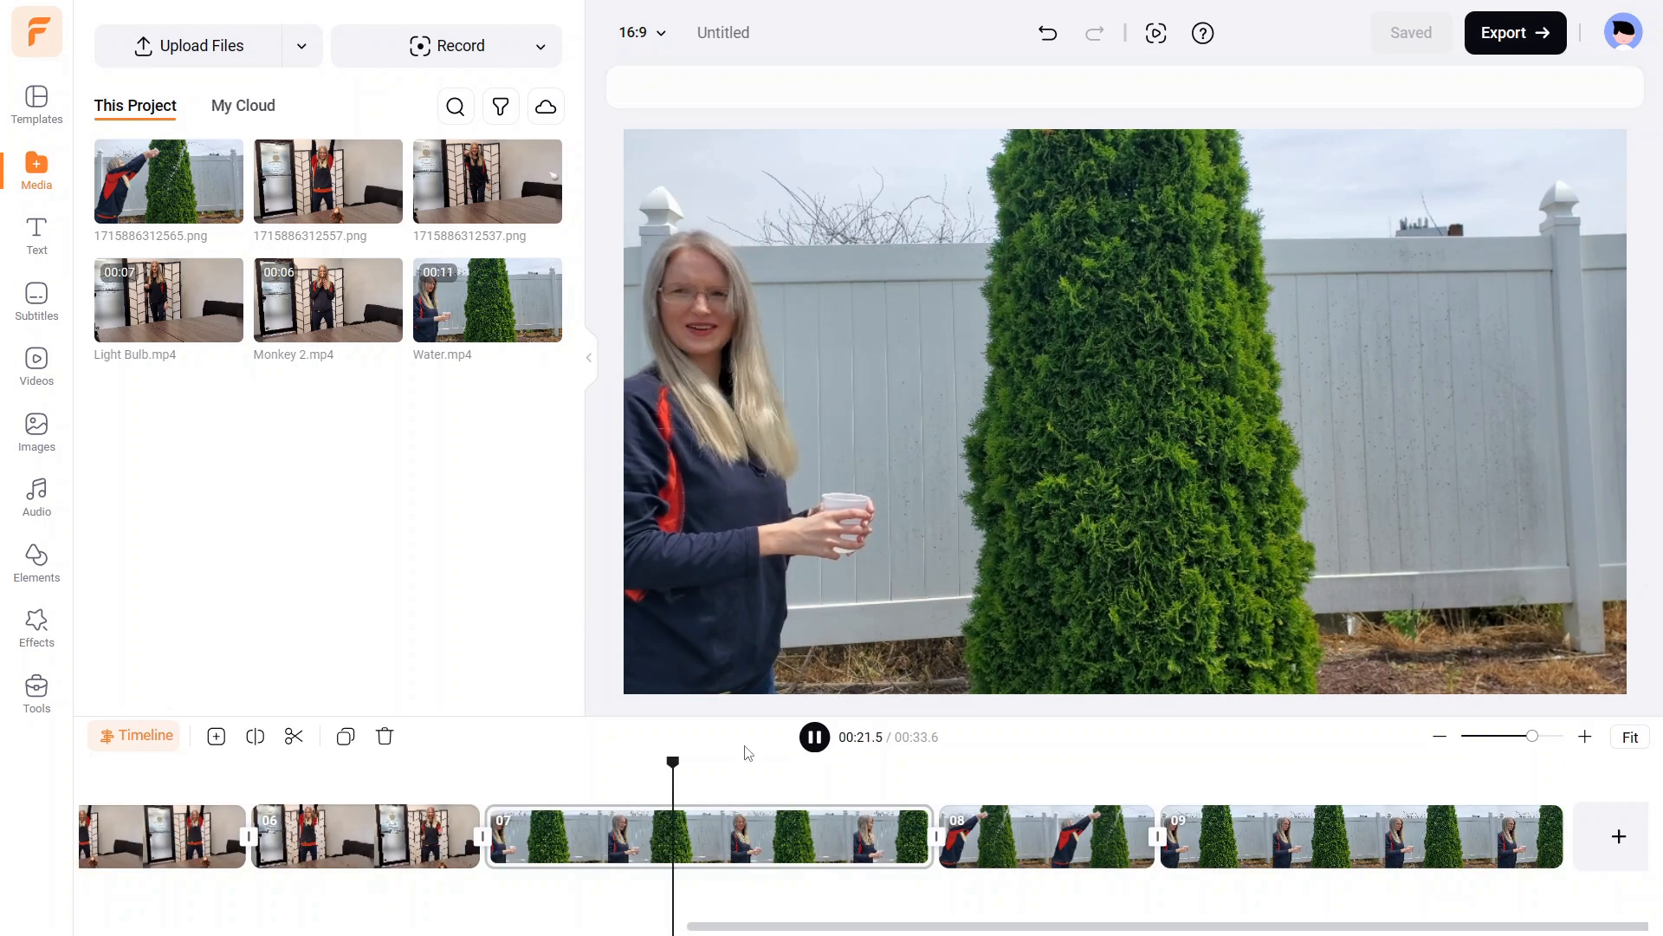
click(815, 739)
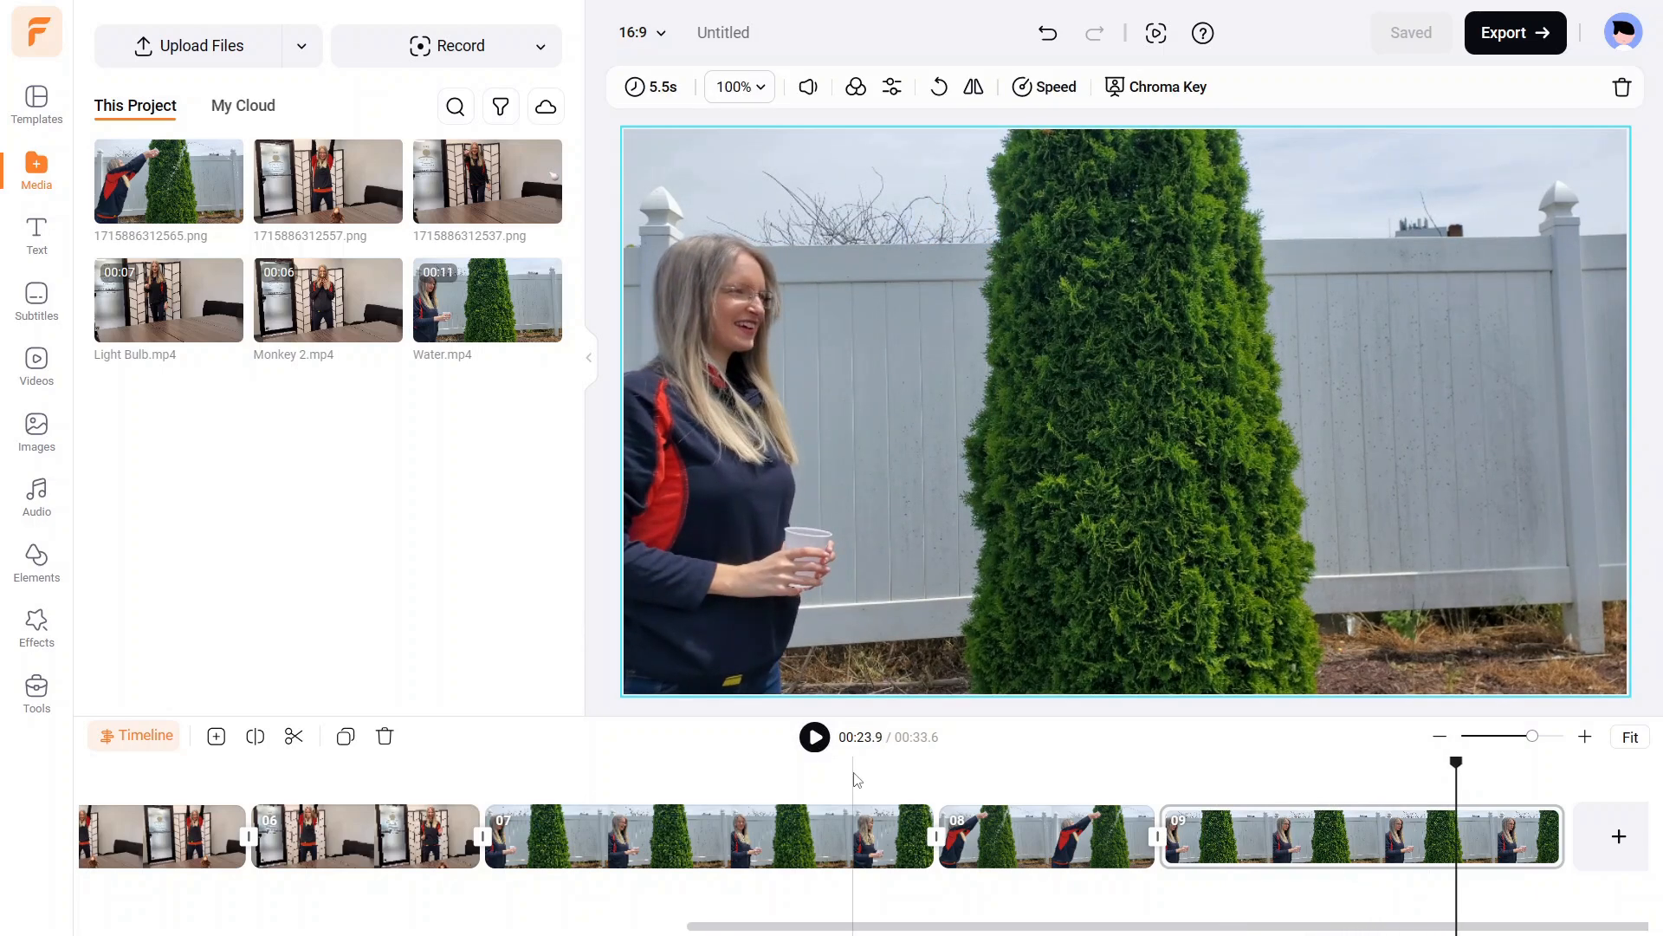